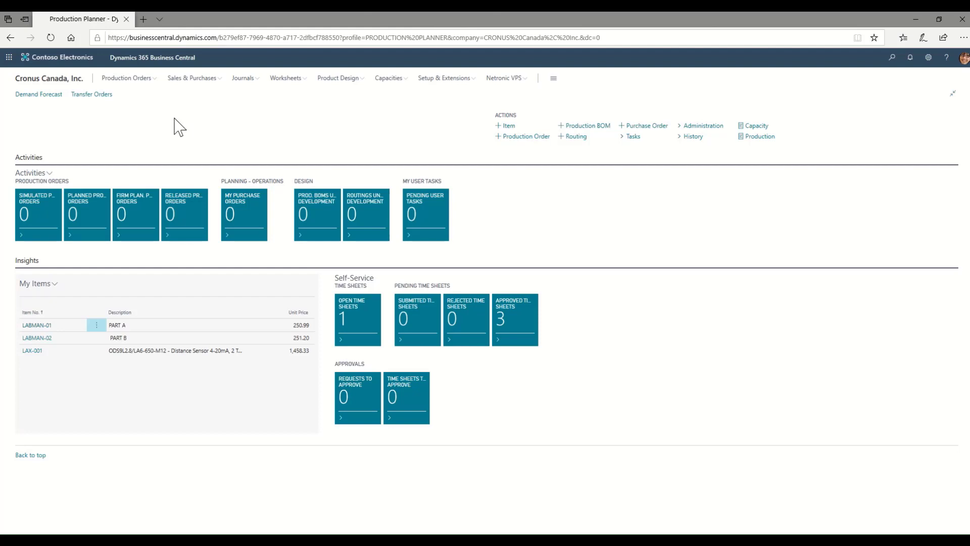
- Open the DEFAULT planning worksheet
click(301, 80)
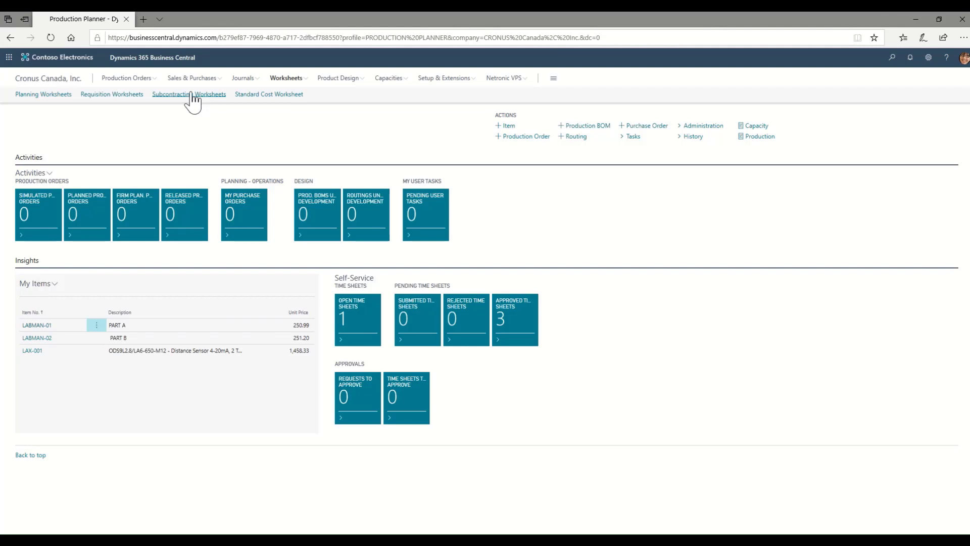
click(43, 95)
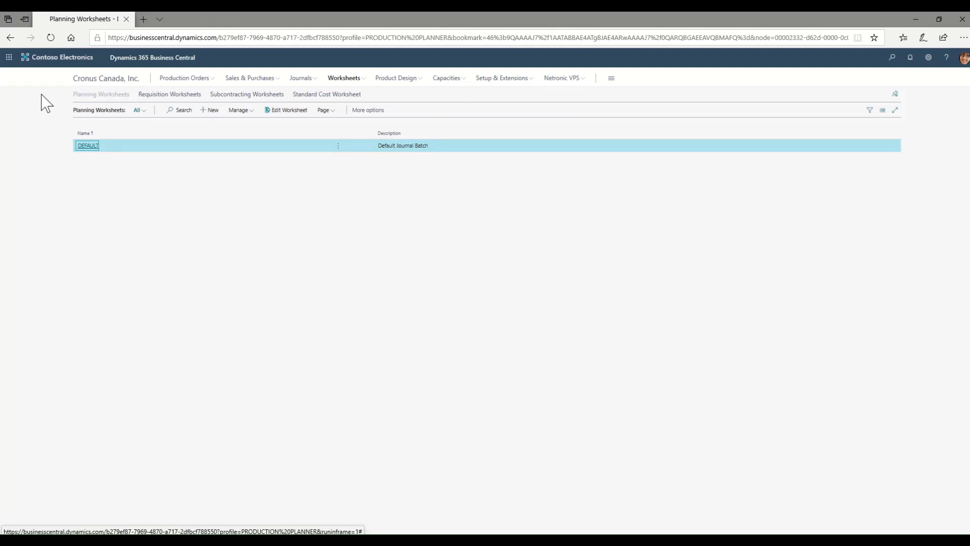
click(88, 146)
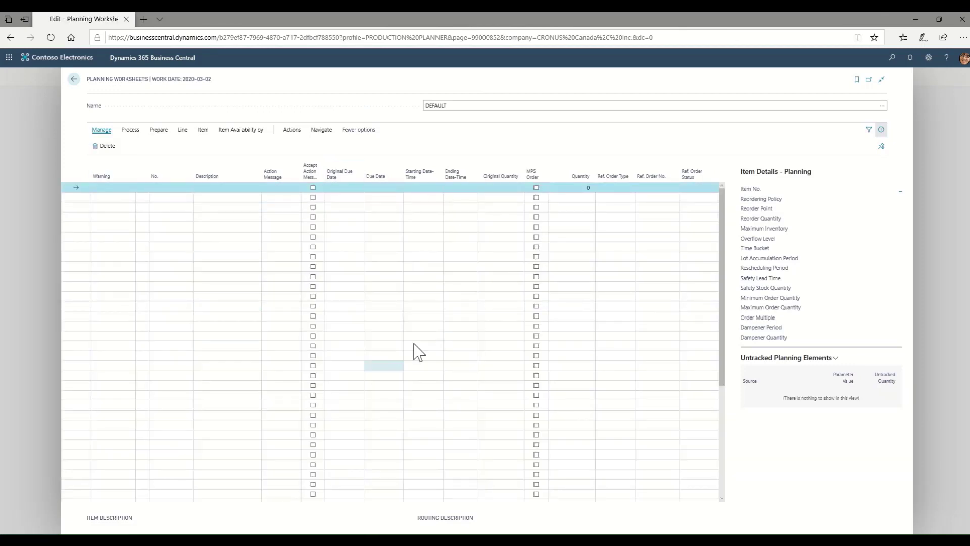
- Calculate a regenerative plan with MPS and MRP from 2019-01-01 to 2020-07-28 for location LABPROD
click(131, 135)
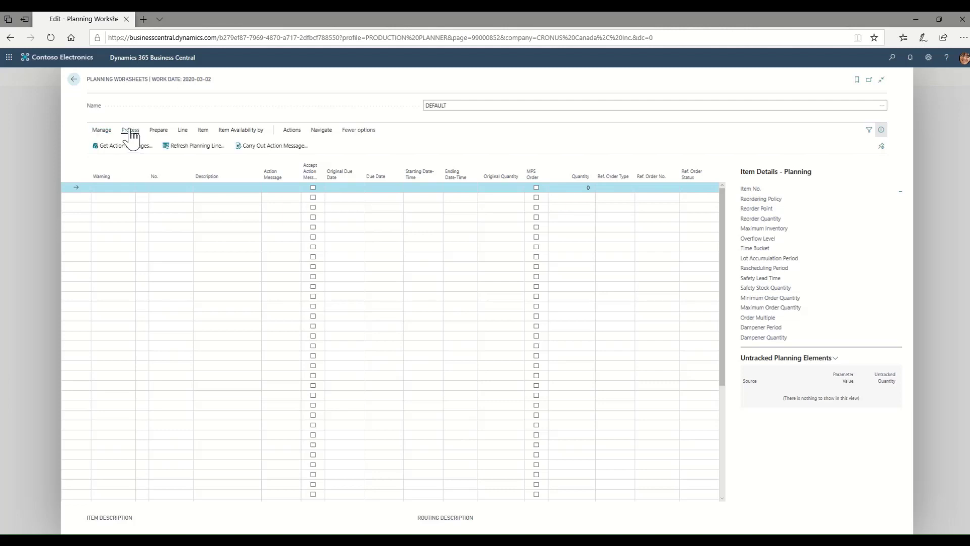
click(158, 130)
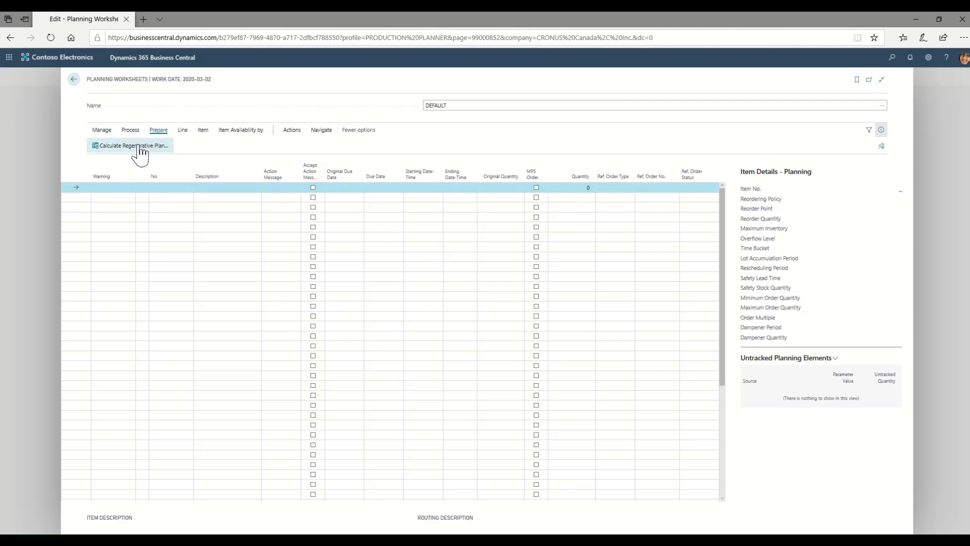
click(139, 147)
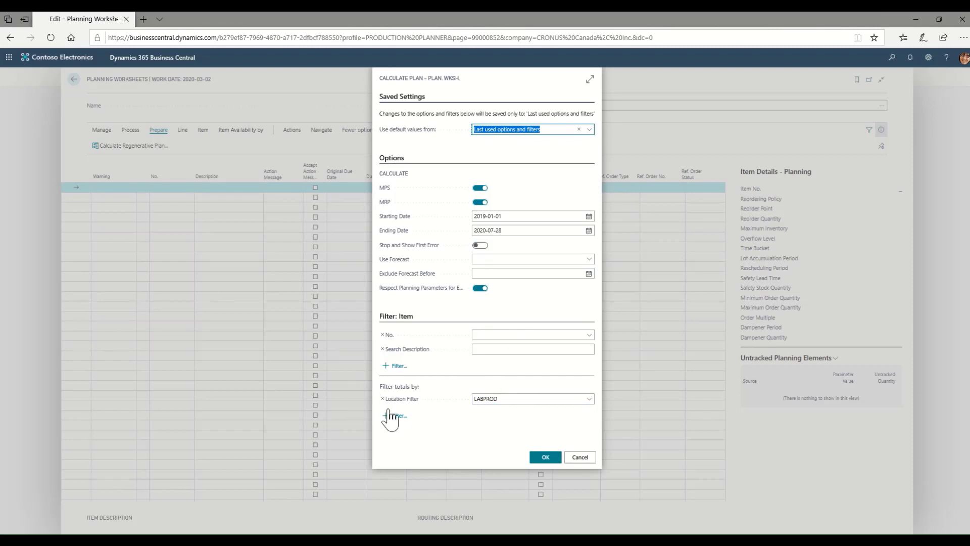
click(545, 457)
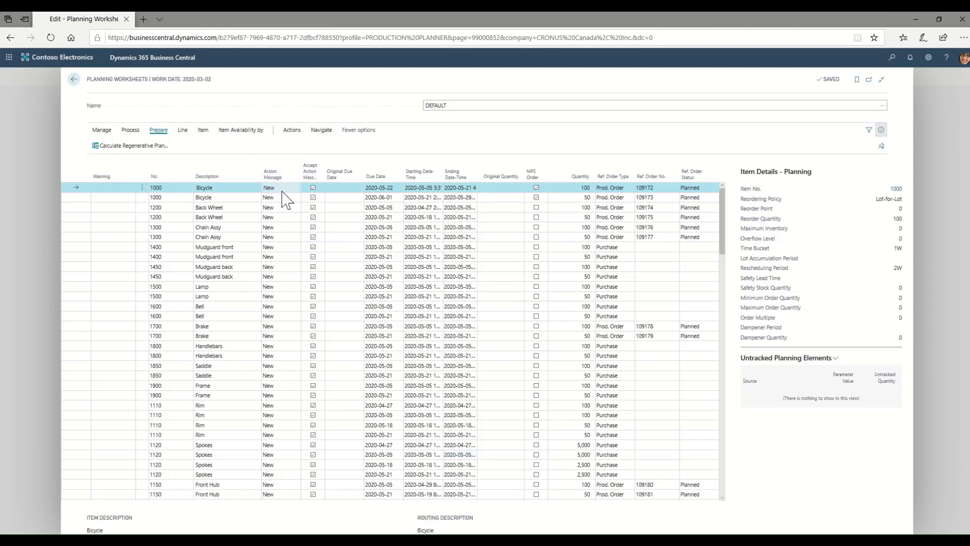
- Examine the available action messages and the quantity on the first Bicycle planning line
click(300, 188)
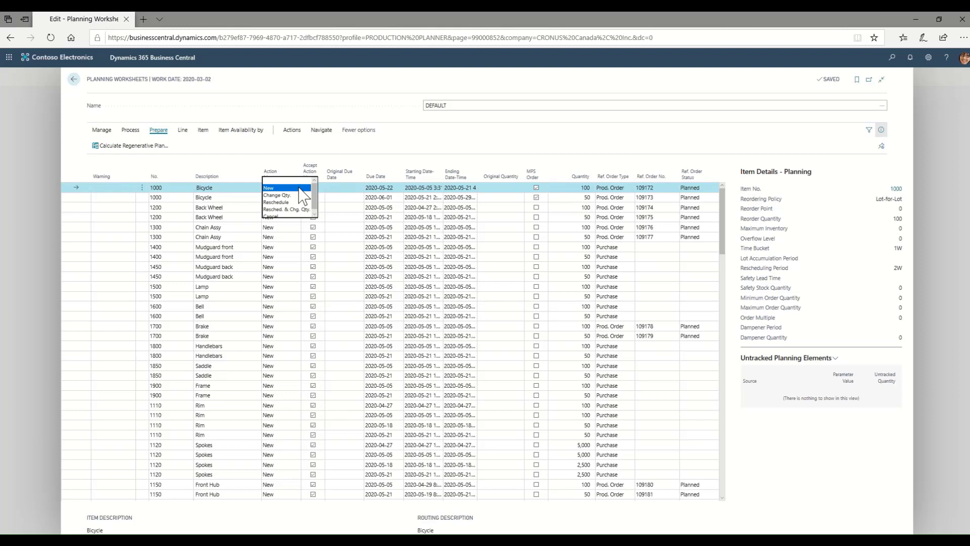
click(500, 189)
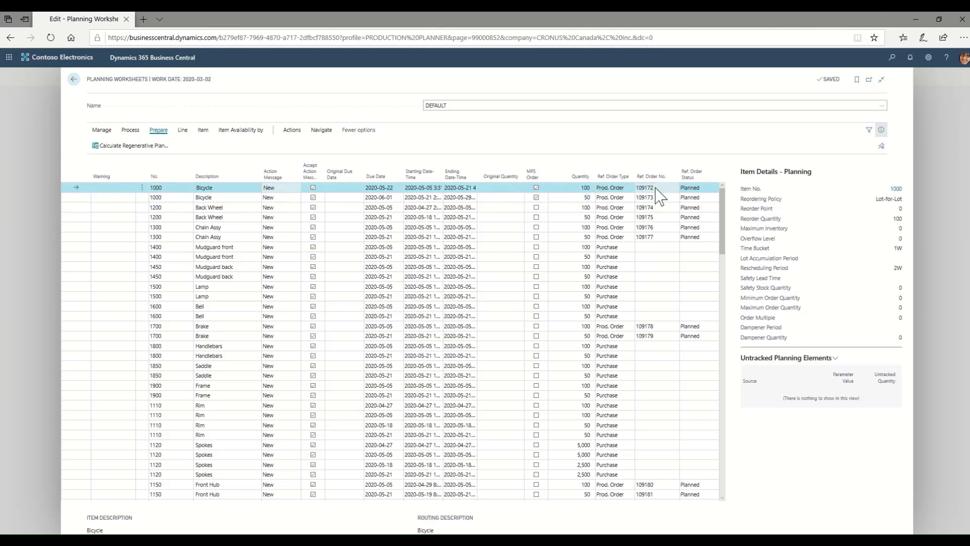
click(586, 188)
- Trace the first Bicycle line through order tracking to its source sales order, view the order, and return to the worksheet
click(185, 132)
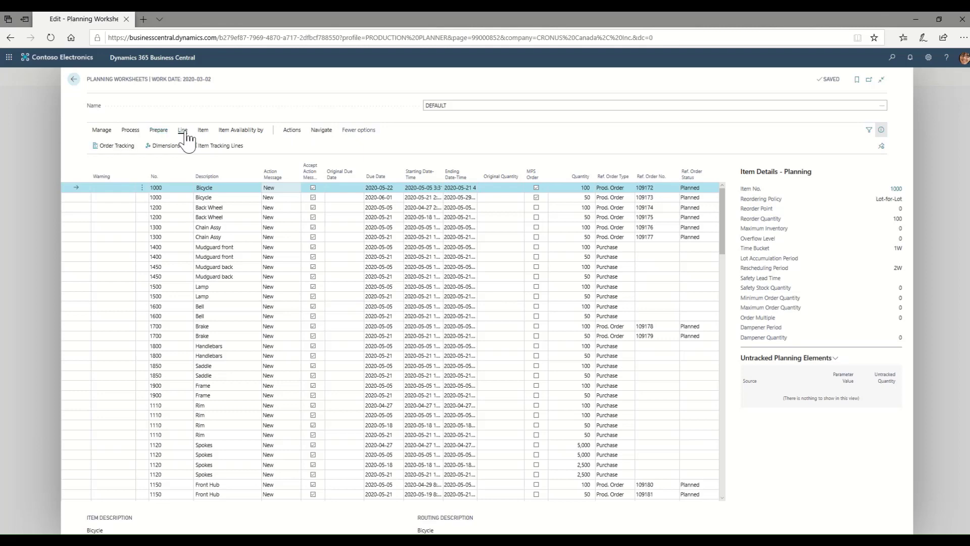
click(126, 146)
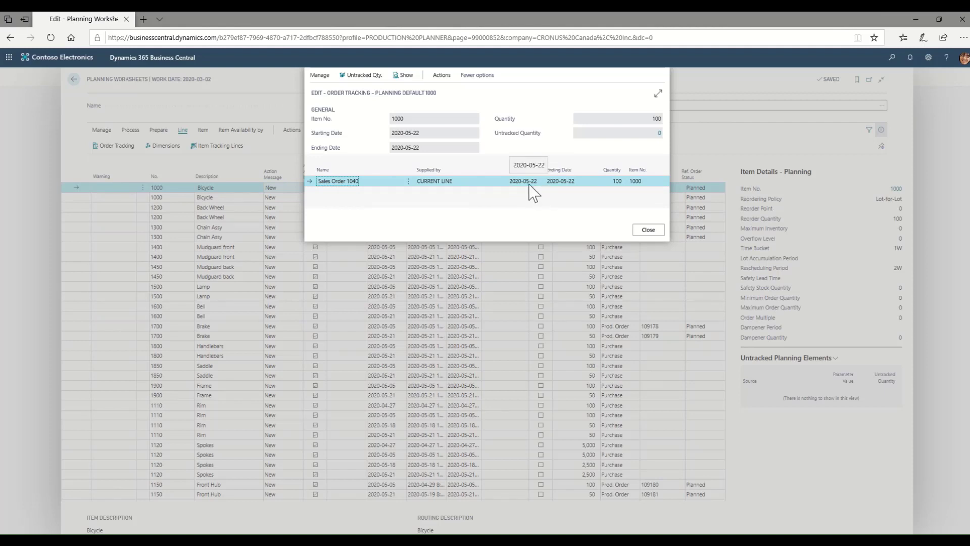
click(408, 77)
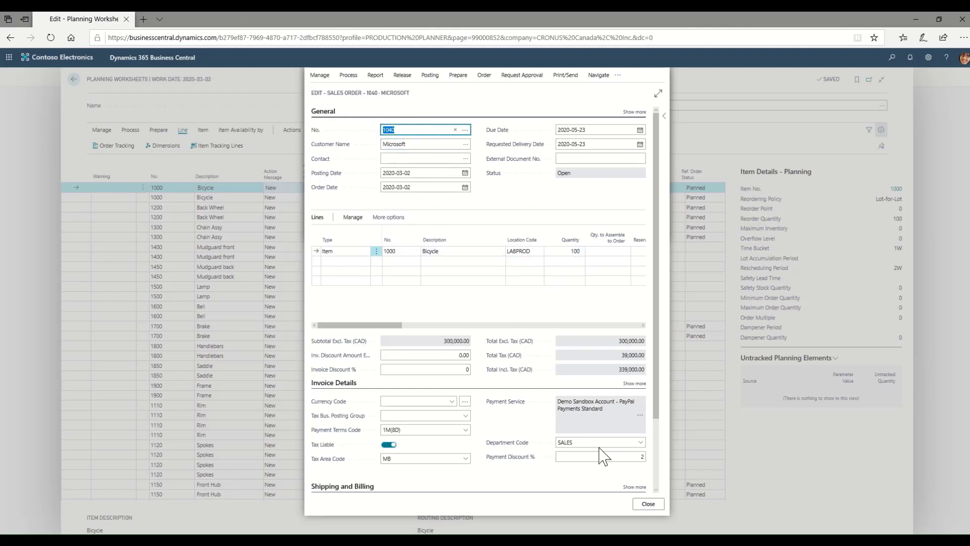
click(648, 505)
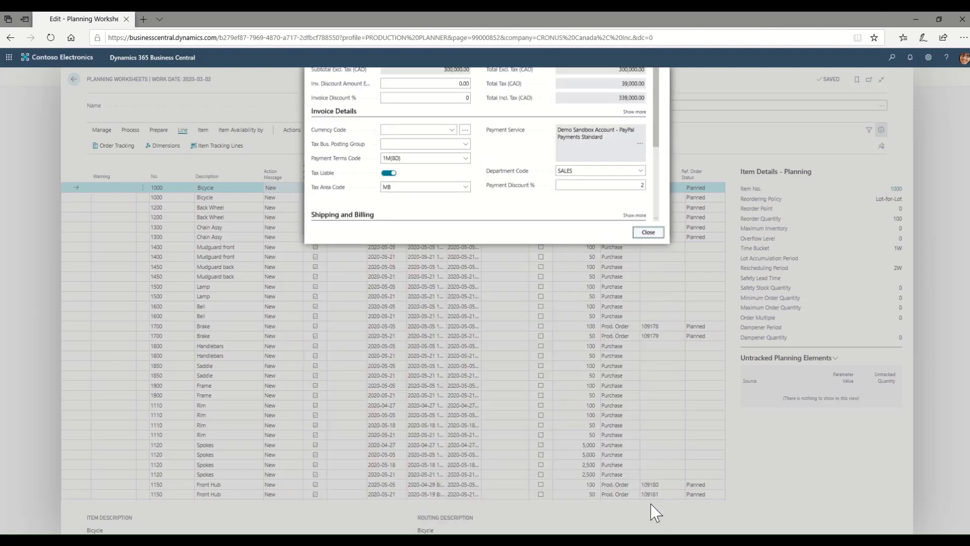
click(648, 229)
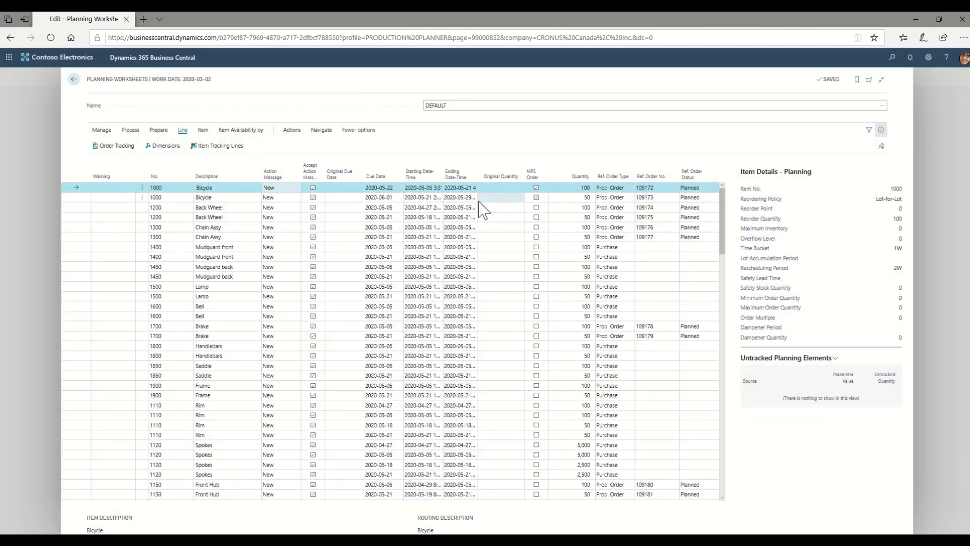
- Open the item card of the second Mudguard front planning line for editing
click(500, 207)
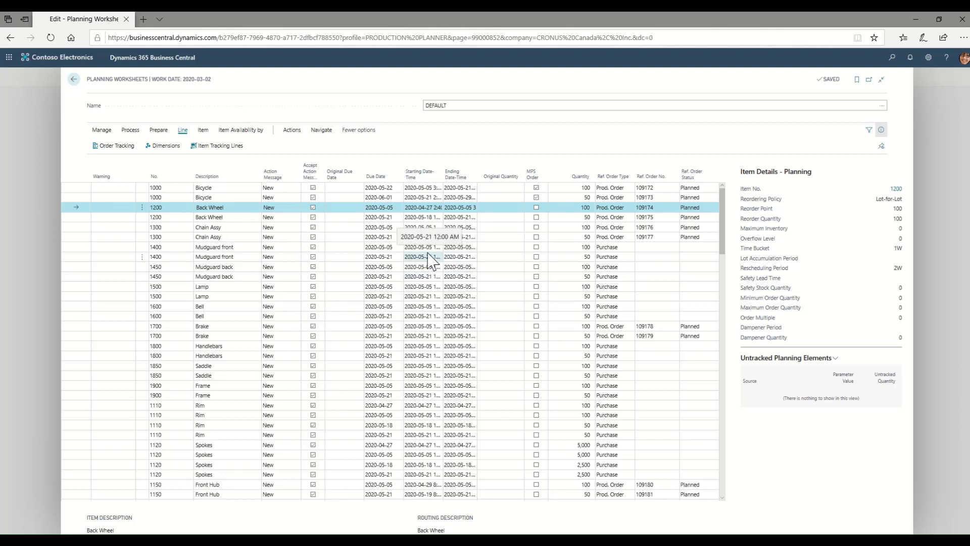
click(383, 257)
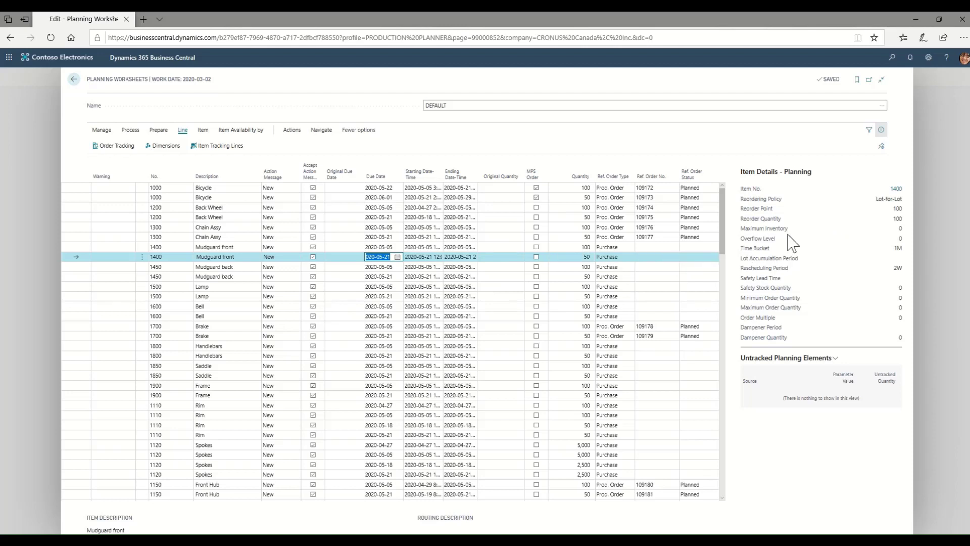
click(895, 190)
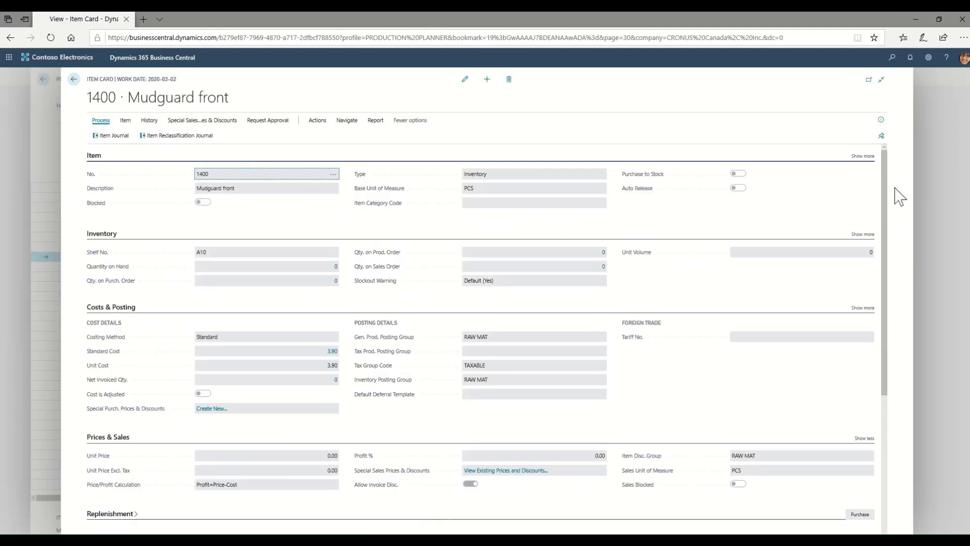
click(464, 79)
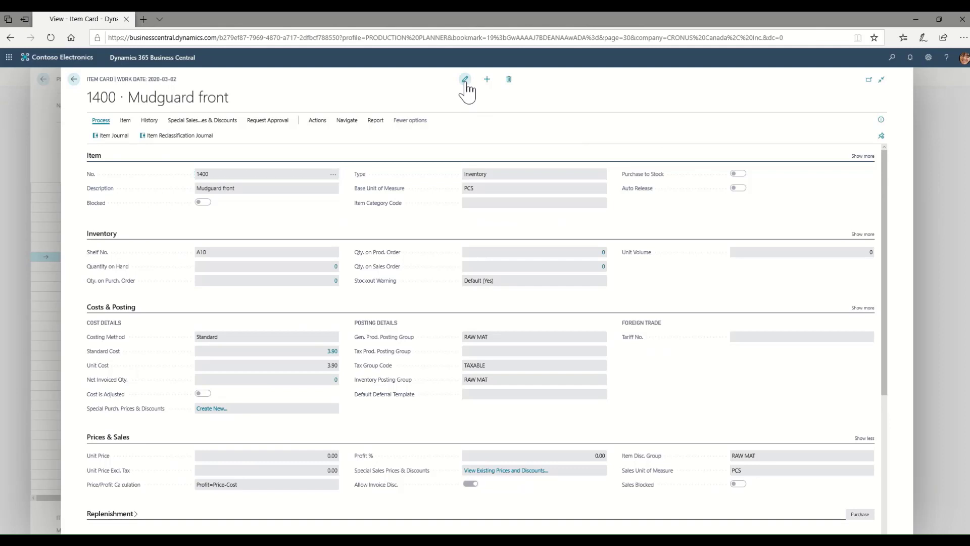
- Examine the item card's options for replenishment system, manufacturing policy and reordering policy
scroll(319, 275, down, 5)
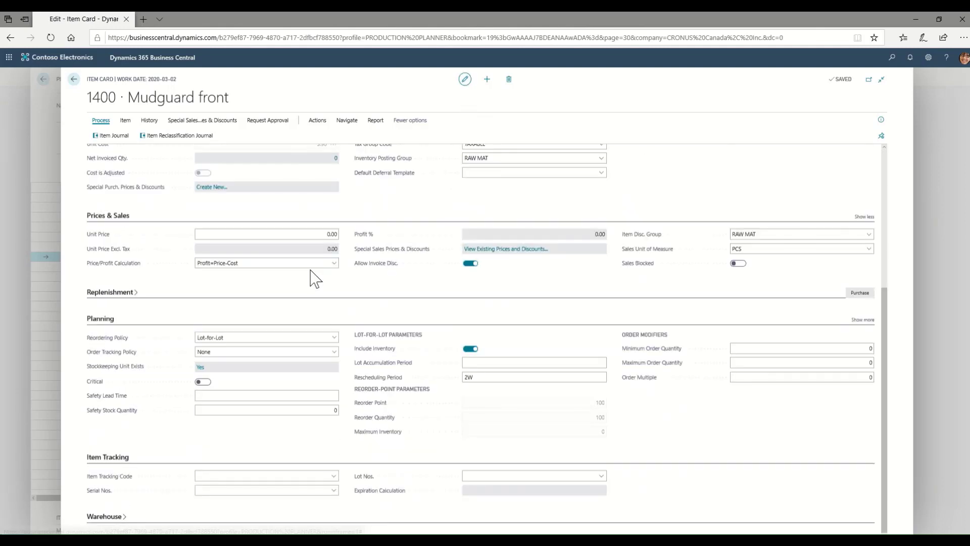
click(119, 298)
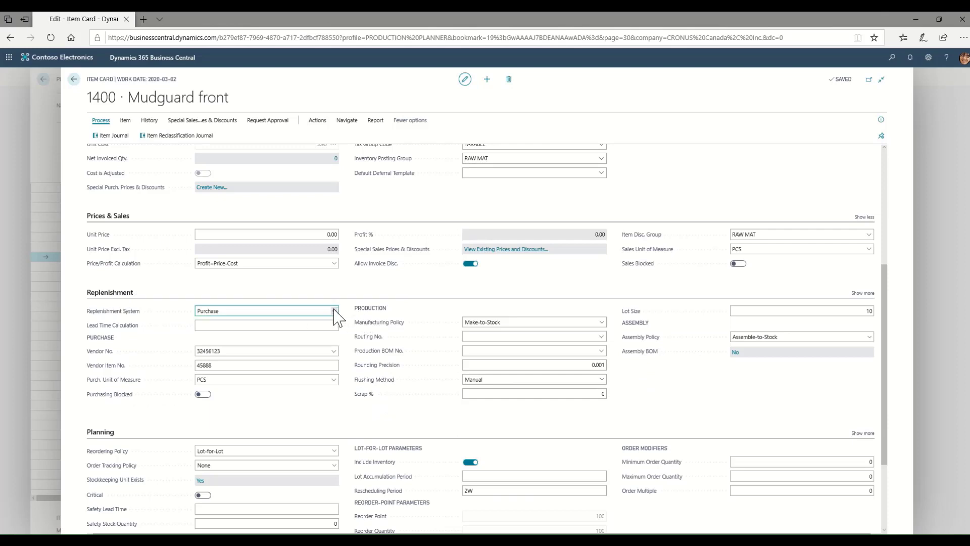
click(334, 312)
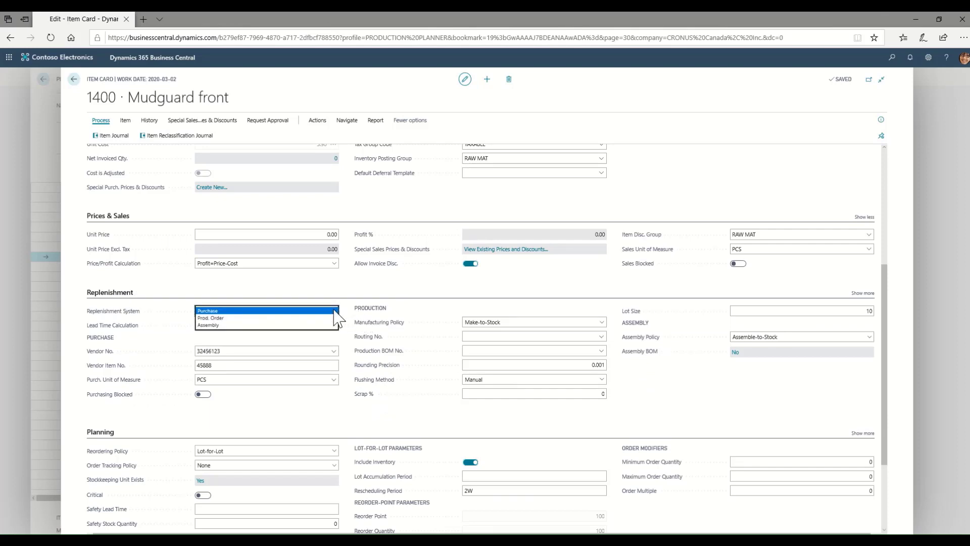
click(411, 318)
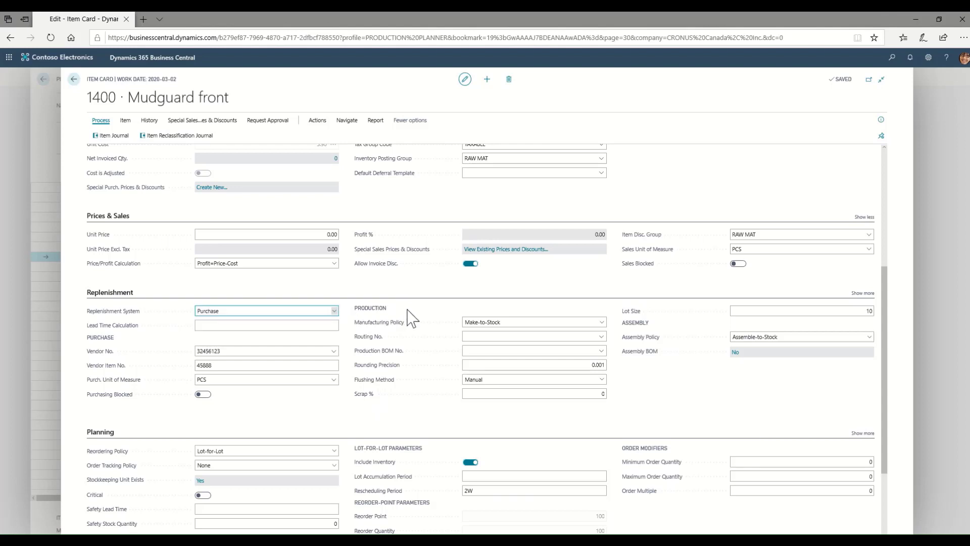
click(484, 323)
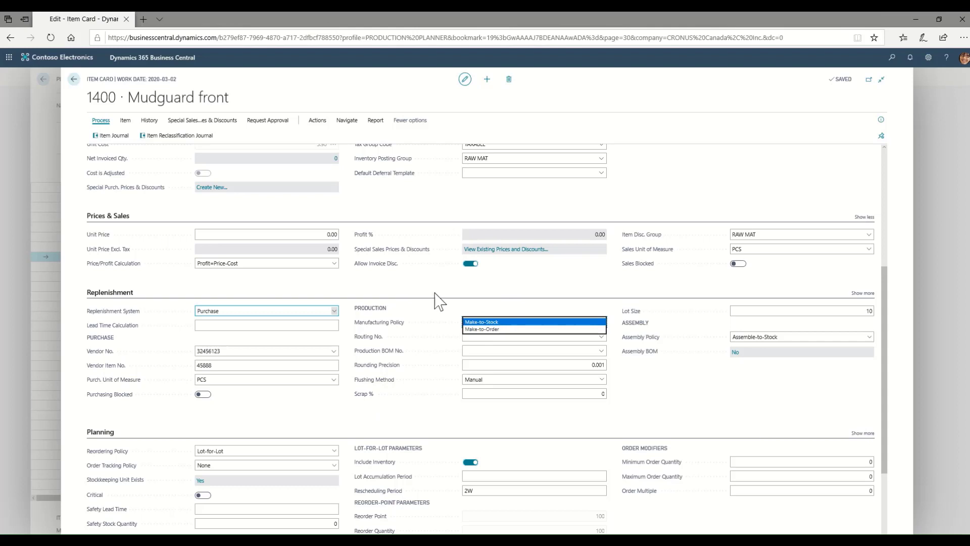
click(433, 316)
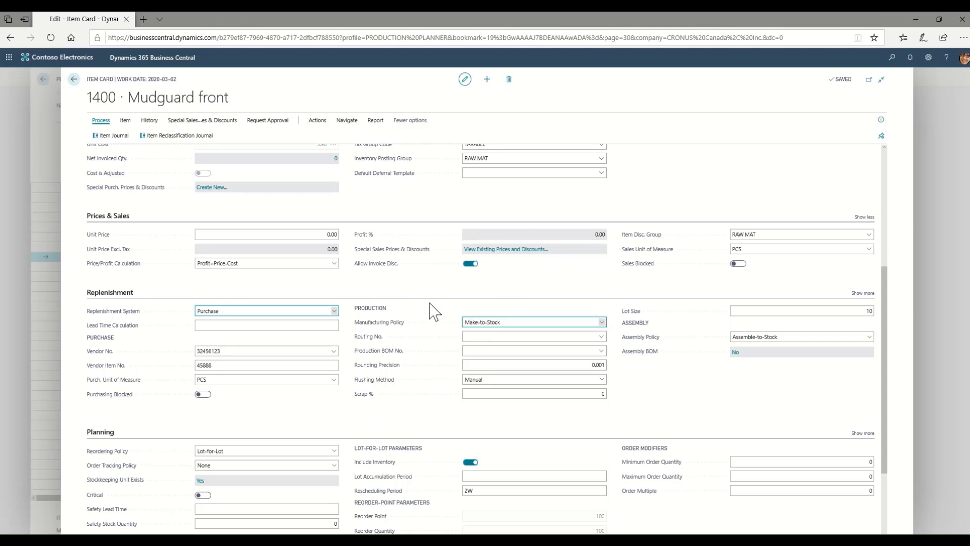
scroll(279, 403, down, 2)
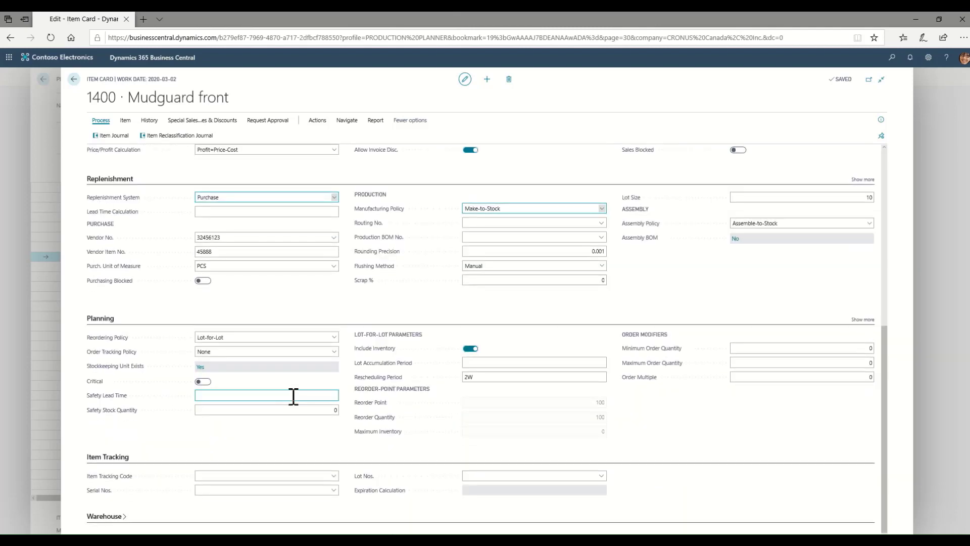
click(334, 337)
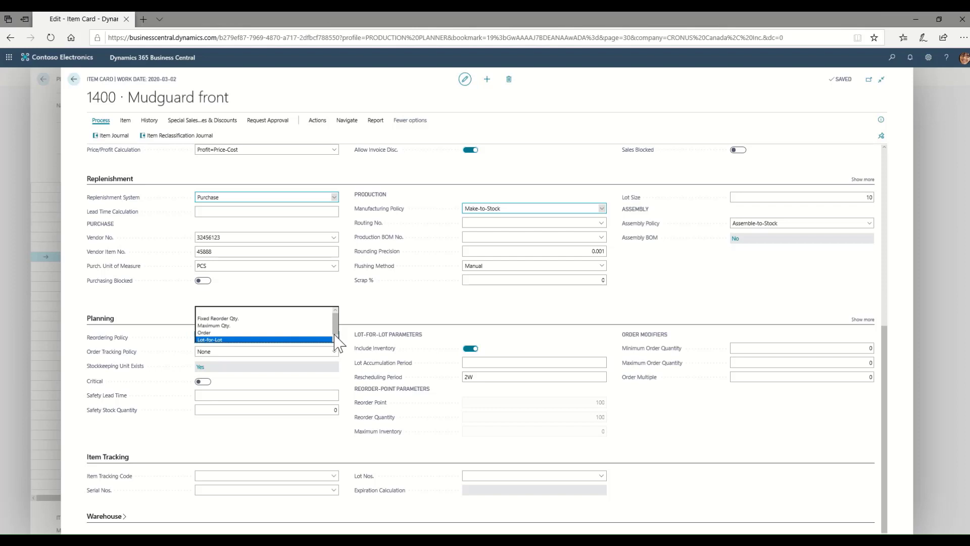
click(416, 310)
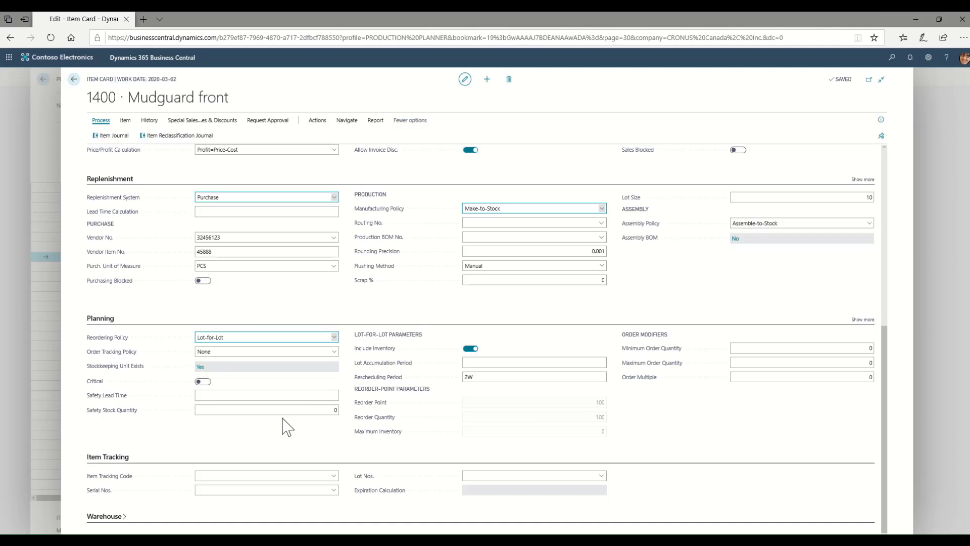
- Set the Mudguard front item's Lot Accumulation Period to 1M
click(473, 363)
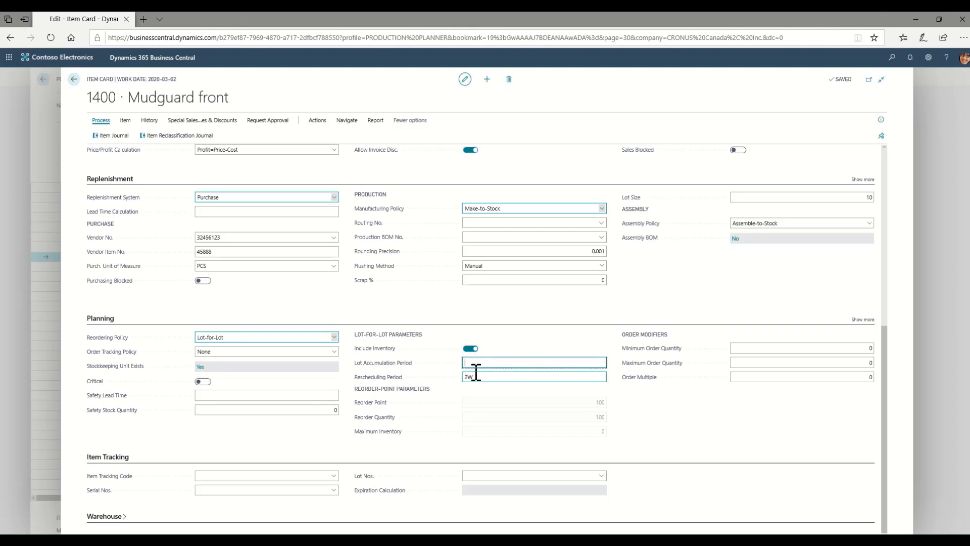
text(1M)
click(476, 377)
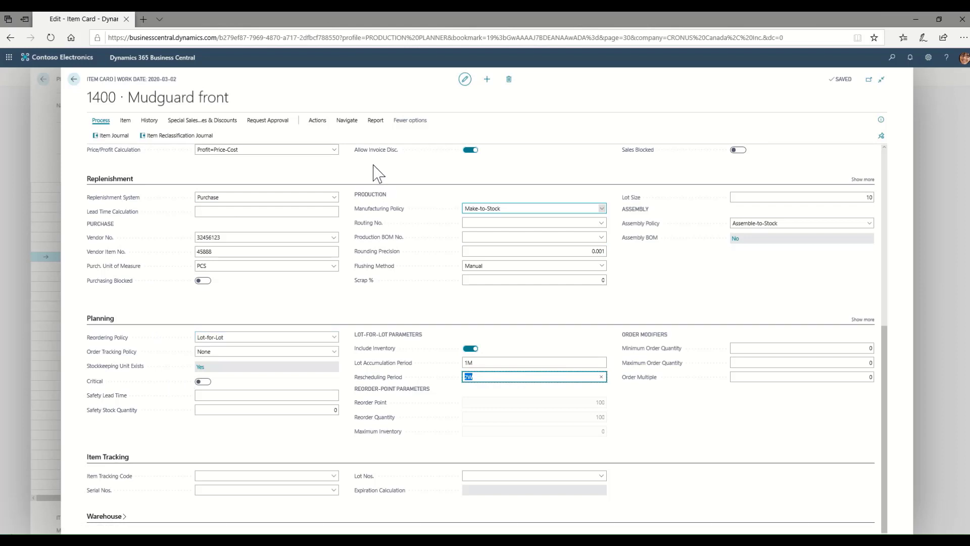
- Open the Mudguard front item's stockkeeping unit card for location BLUE
click(353, 124)
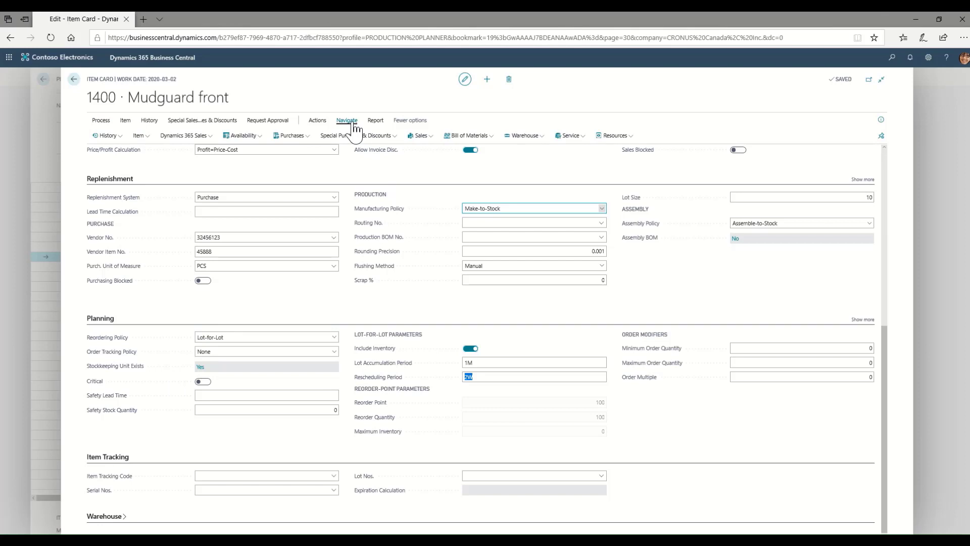
click(539, 144)
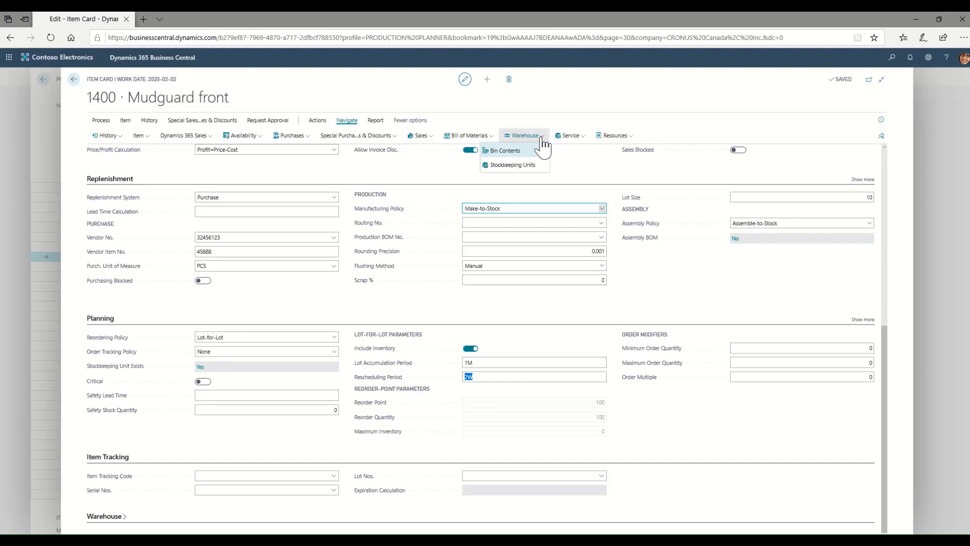
click(523, 166)
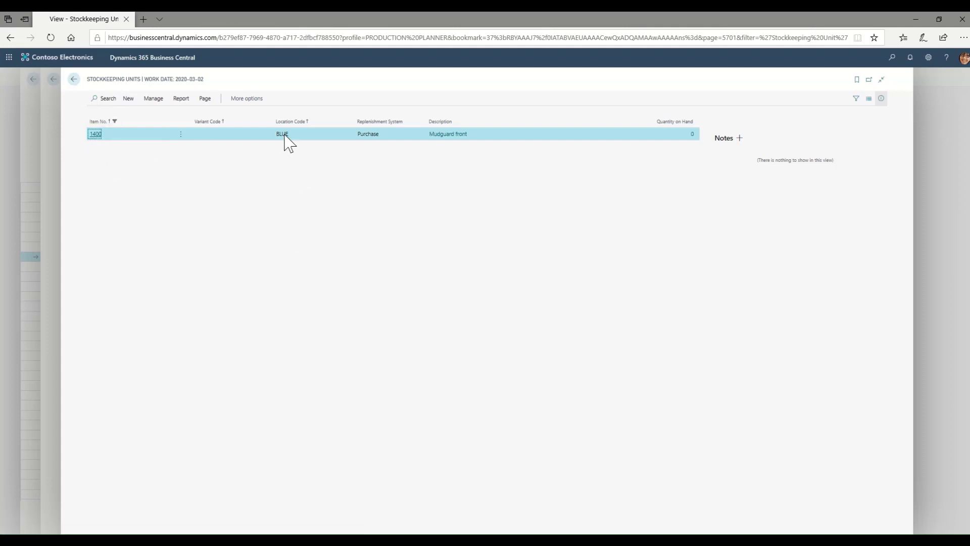
click(94, 137)
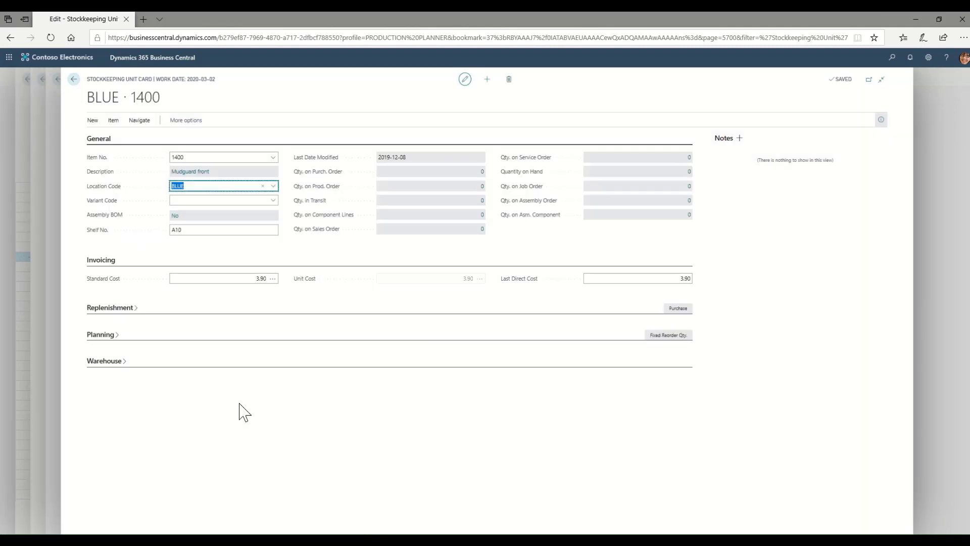
- Examine the replenishment system choices and the planning parameters on the Mudguard front stockkeeping unit card for location BLUE
click(123, 310)
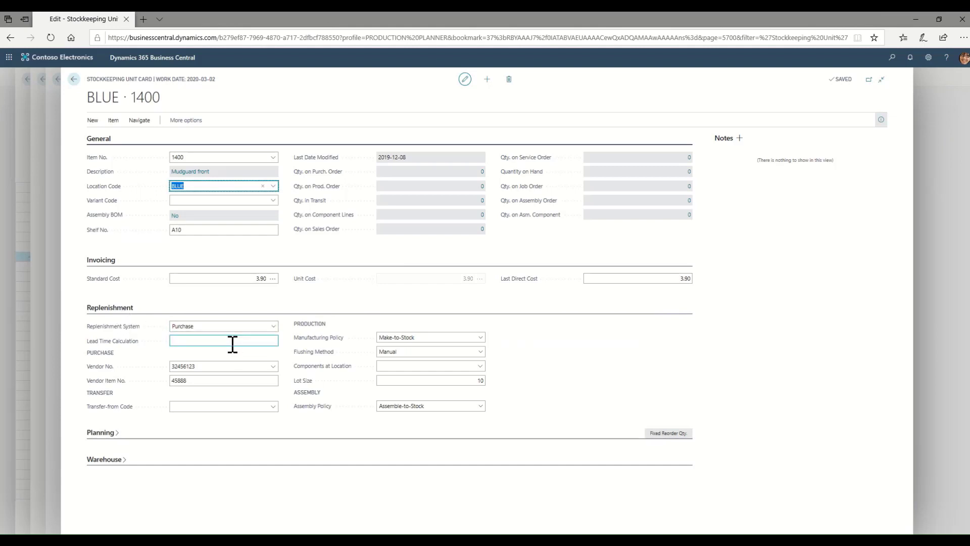
click(272, 327)
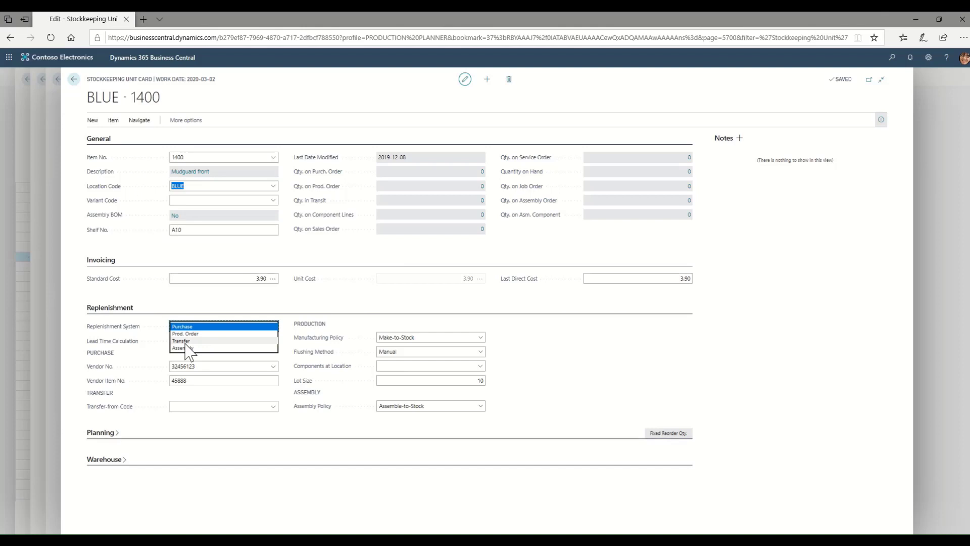
click(345, 308)
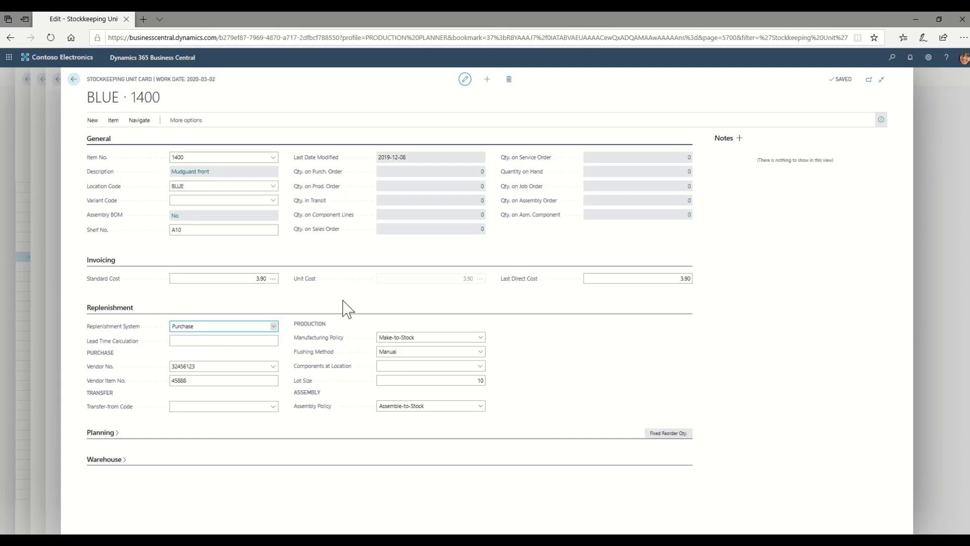
click(101, 433)
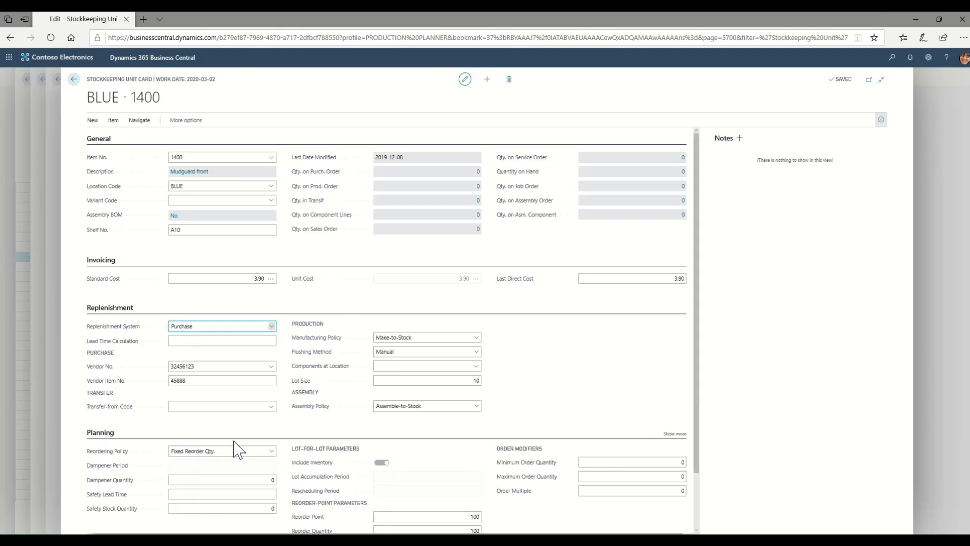
scroll(234, 447, down, 1)
click(234, 440)
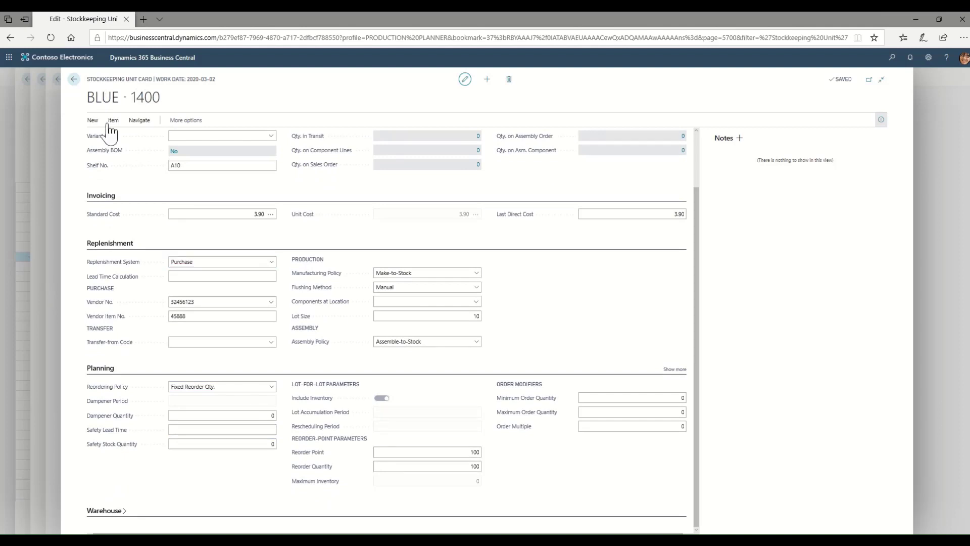
- Return to the planning worksheet and recalculate the regenerative plan for location LABPROD from 2019-01-01 to 2020-07-28, with MPS and MRP enabled
click(73, 80)
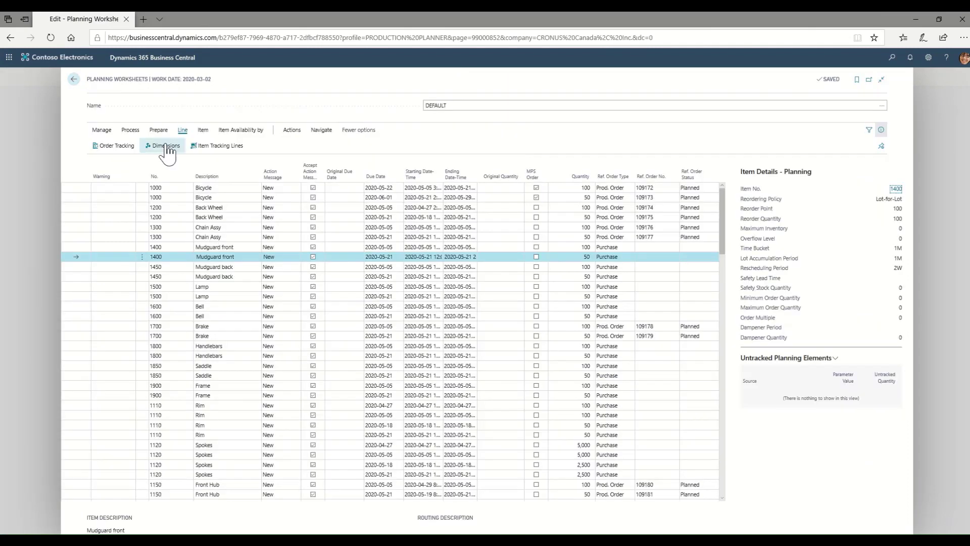
click(158, 130)
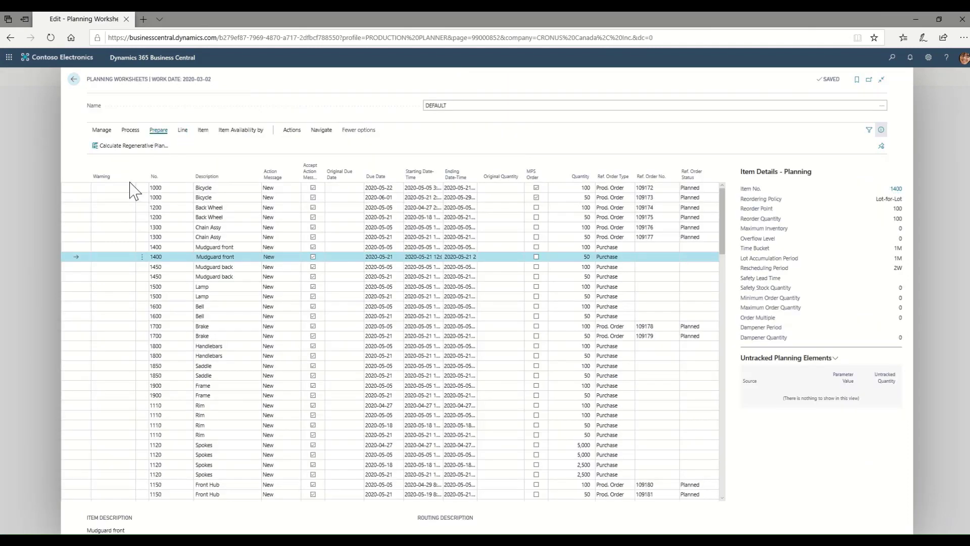
click(122, 146)
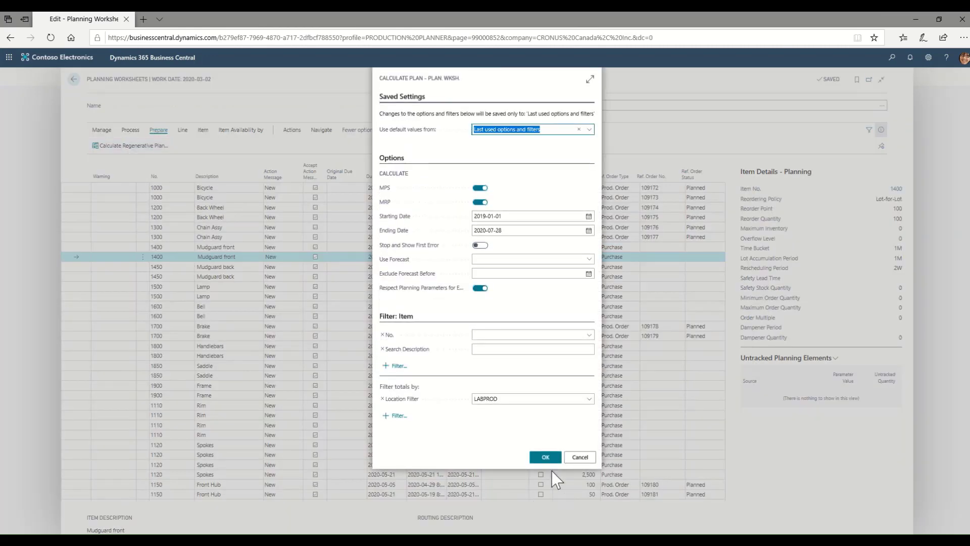
click(543, 457)
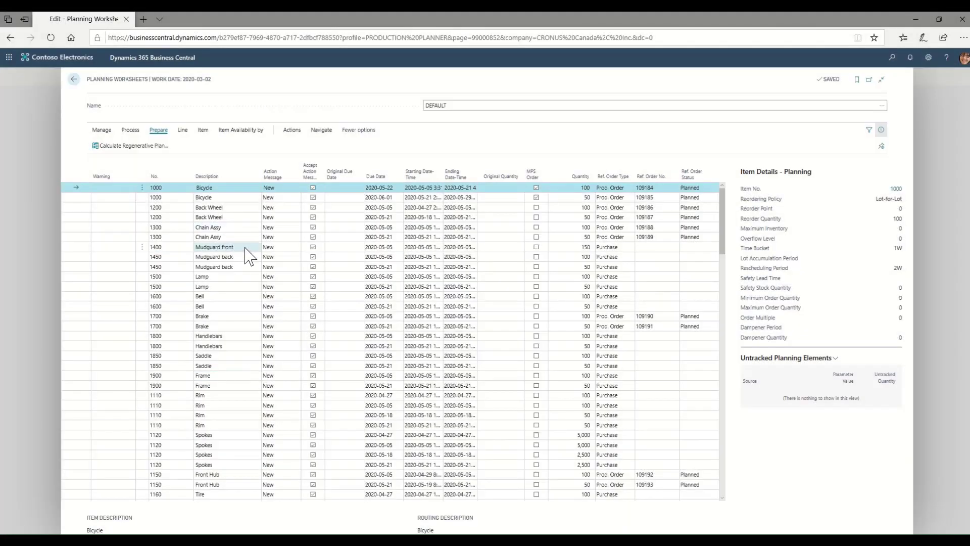
- Examine the action message options available on the Mudguard front planning line
click(245, 248)
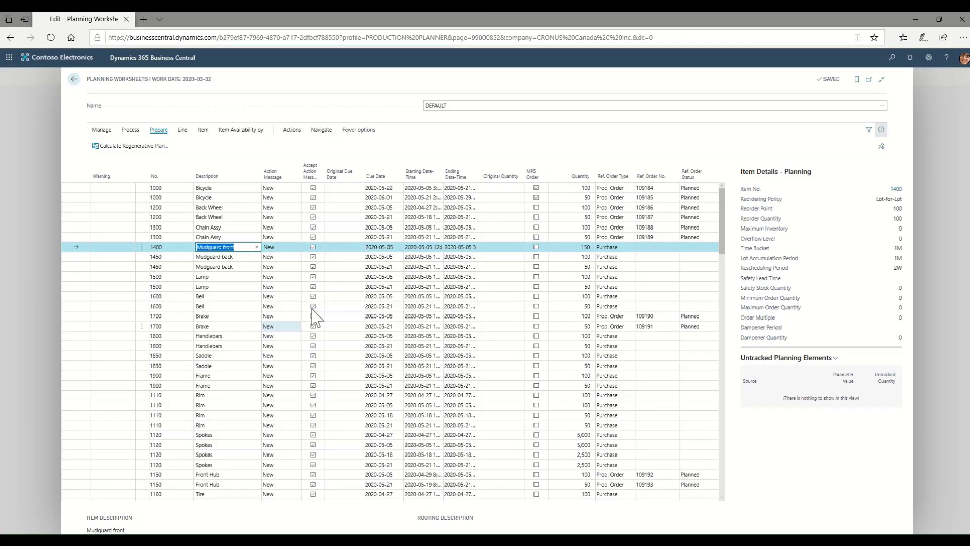
click(298, 253)
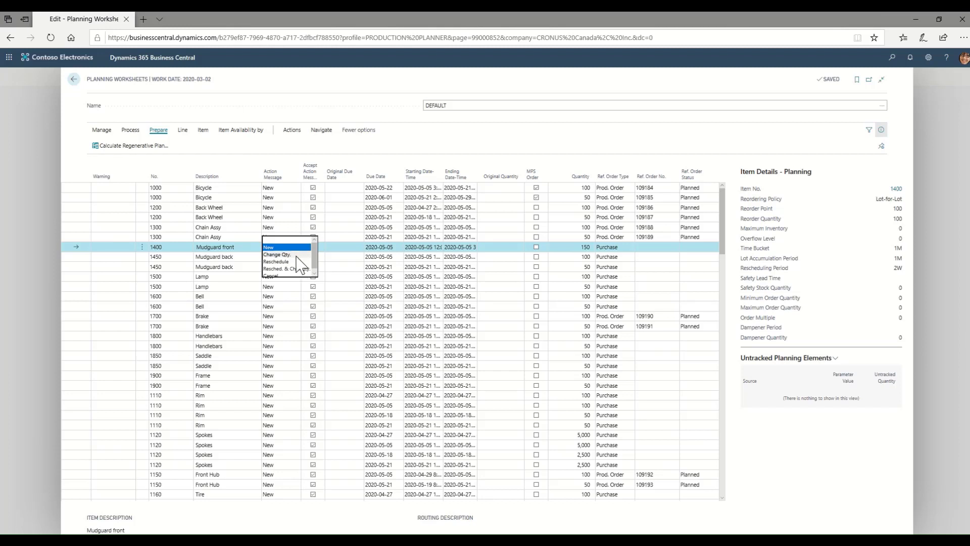
click(352, 252)
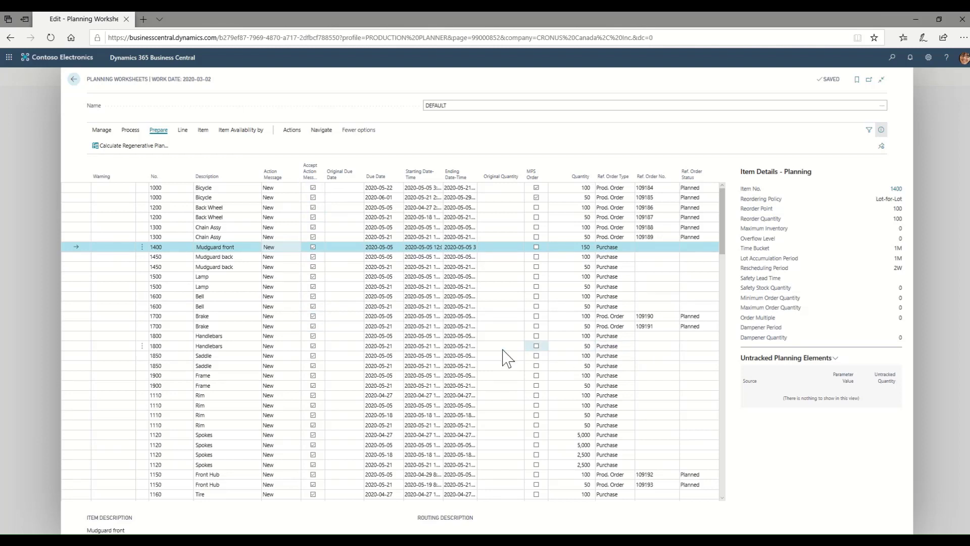
- Set the quantity of the Mudguard front planning line to 200
click(578, 247)
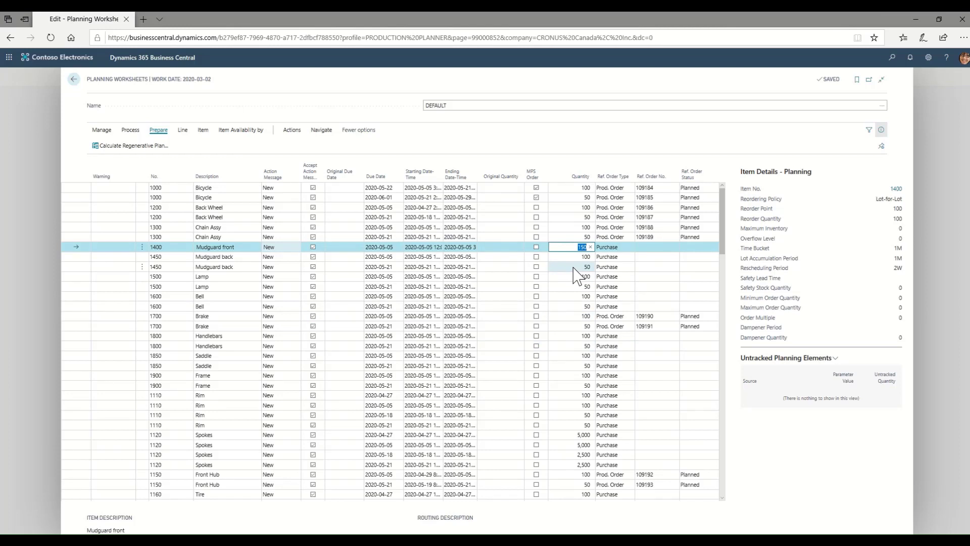
text(200)
key(Down)
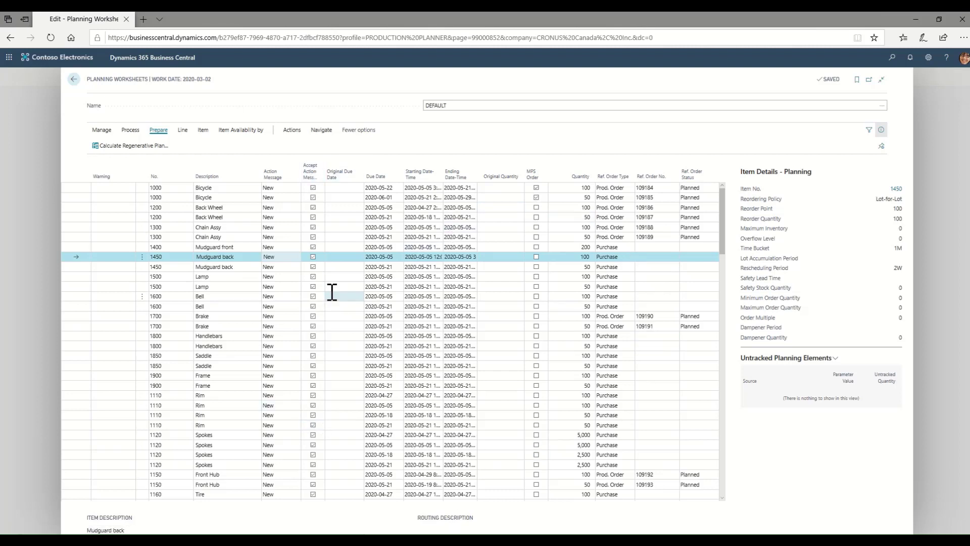
- Carry out the action messages with Production Order set to Planned, Assembly Order blank and Purchase Order set to Make Purch. Orders
click(130, 133)
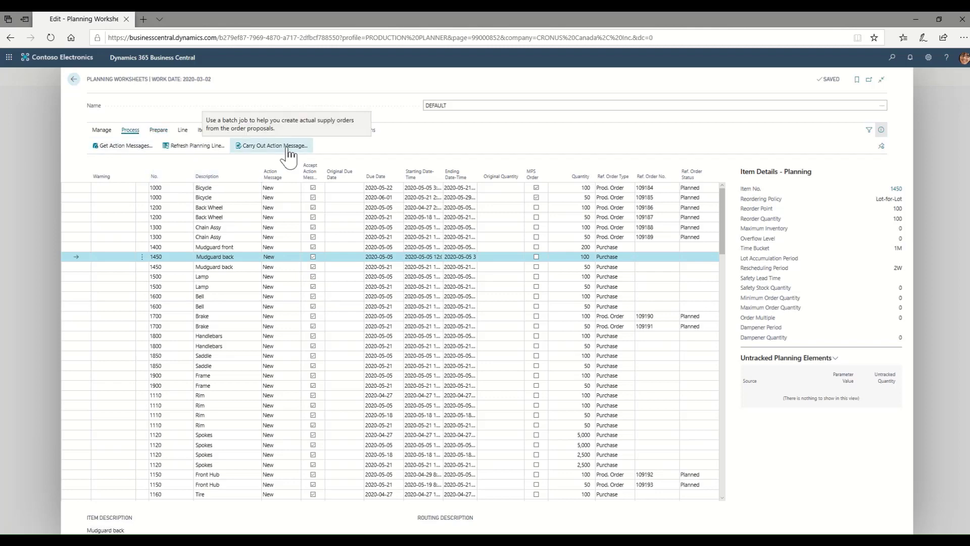
click(286, 148)
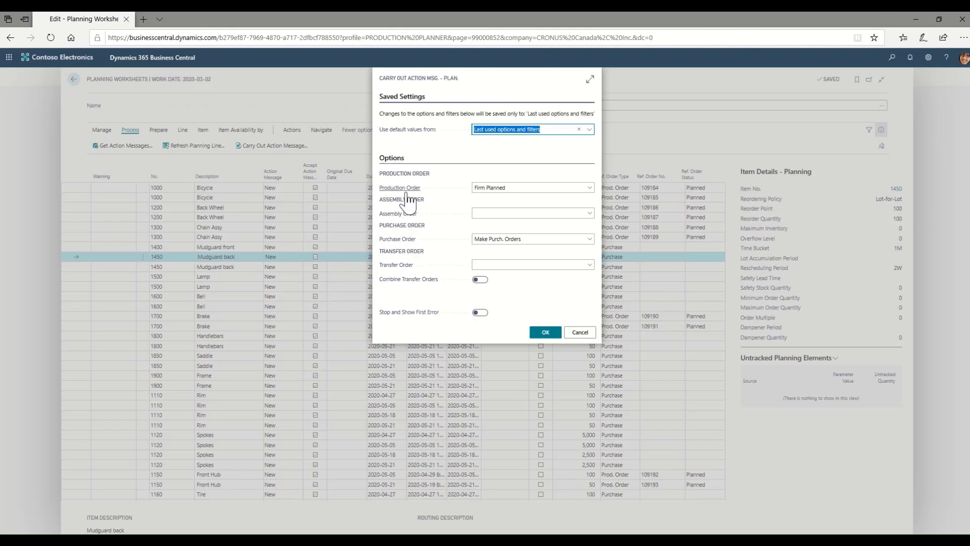
click(589, 188)
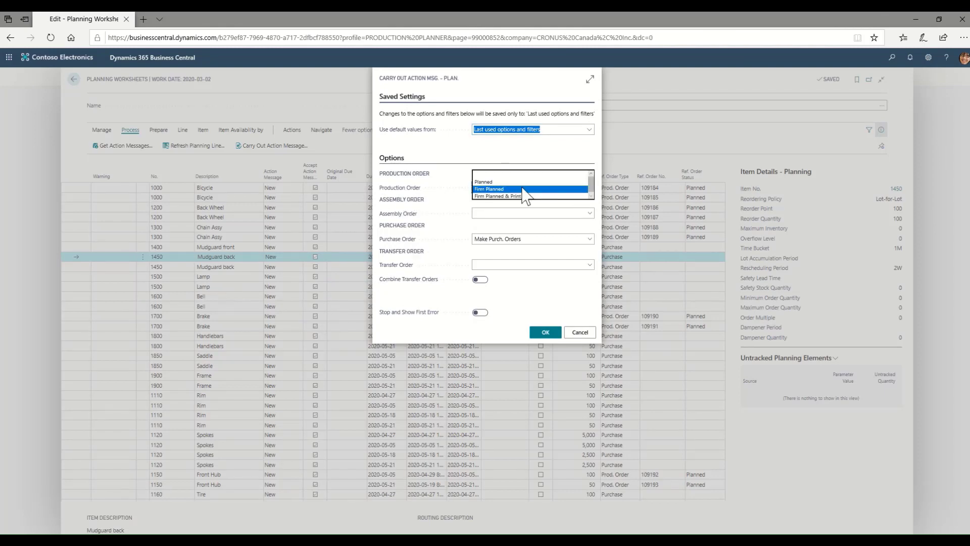
click(507, 182)
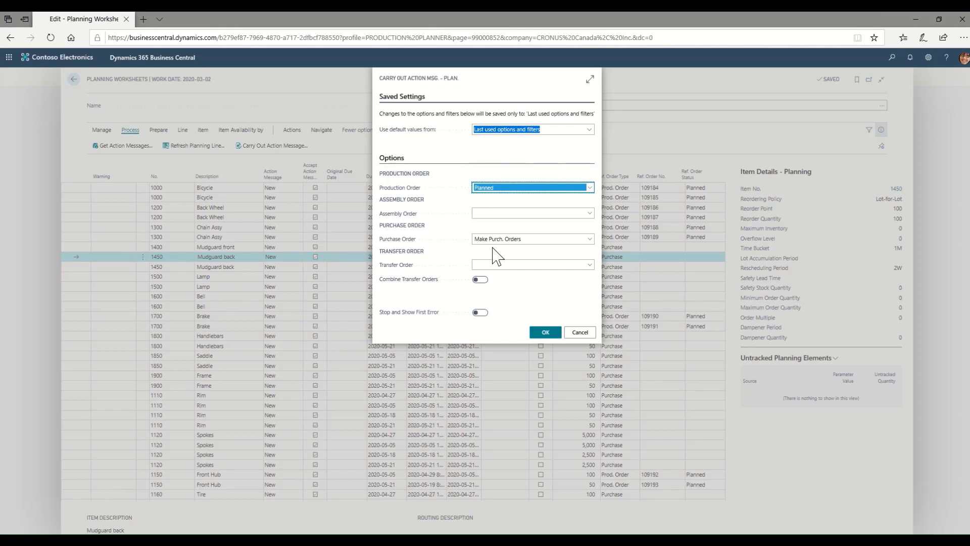
click(495, 215)
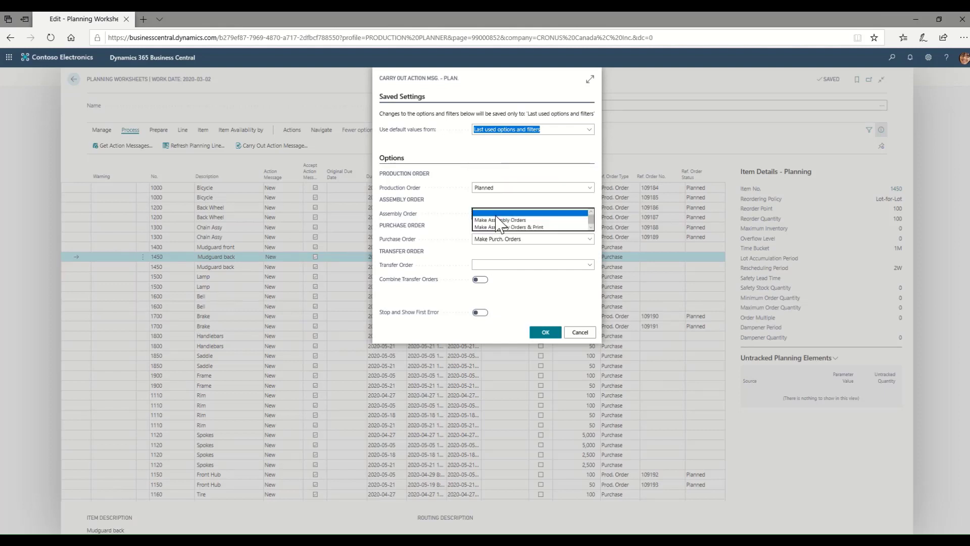
click(497, 215)
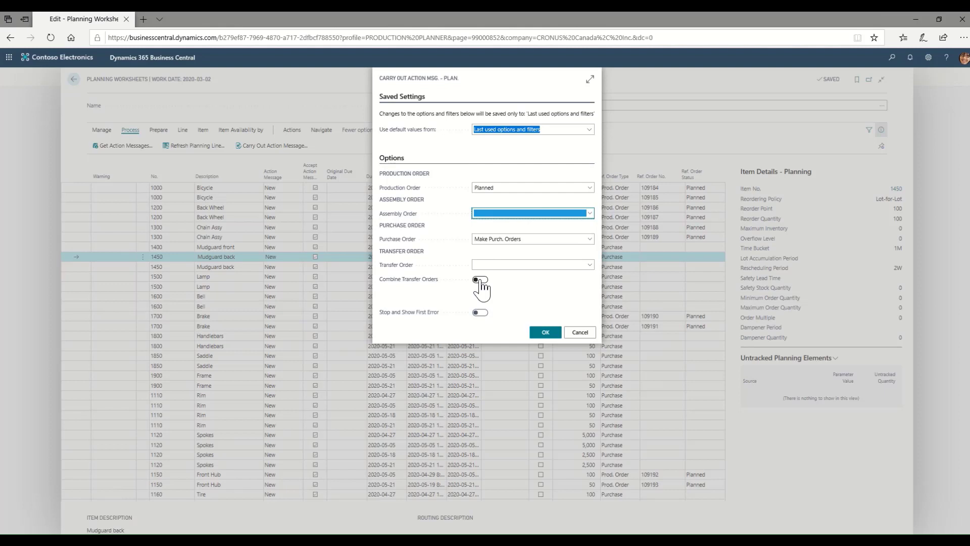
click(544, 334)
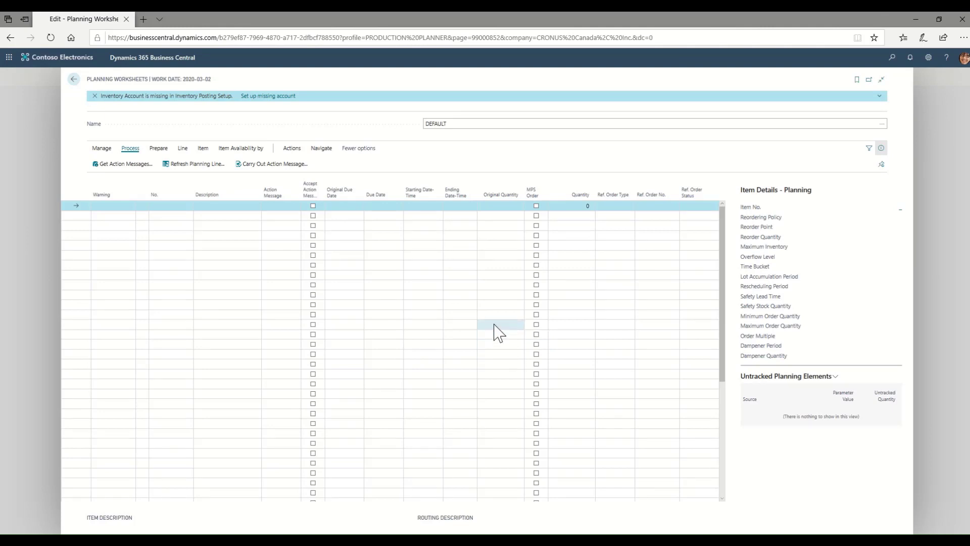
- Leave the planning worksheet, open the Microsoft sales order for location LABPROD, and move on to the Selangorian Ltd. sales order
click(74, 80)
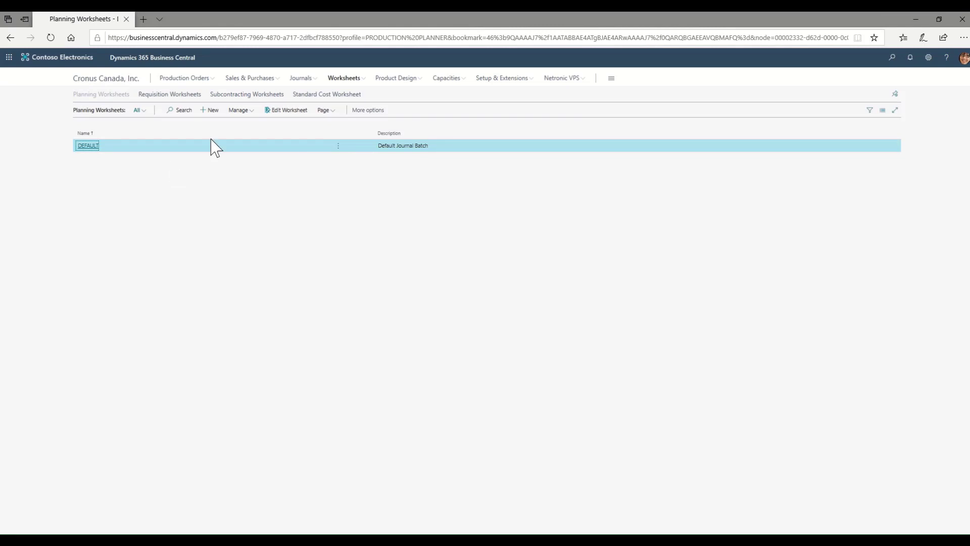
click(275, 80)
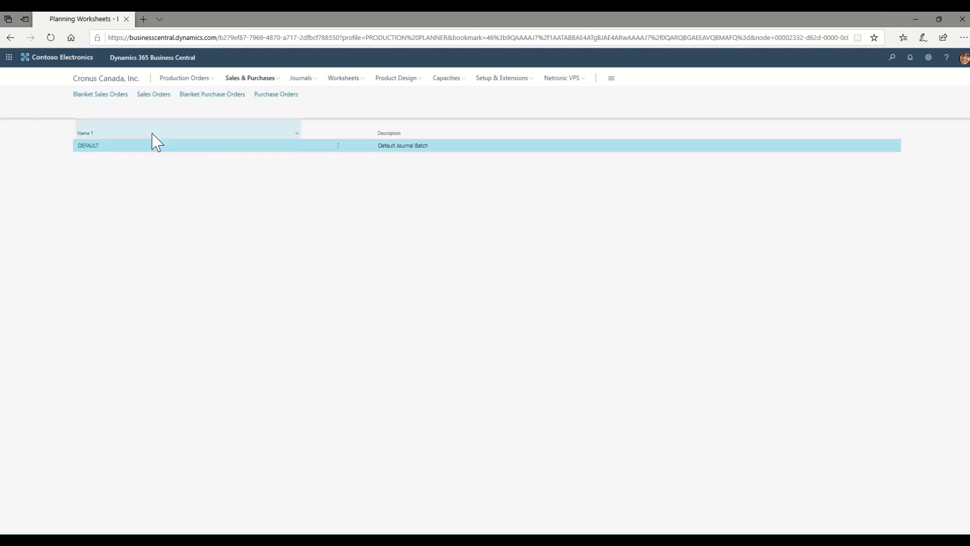
click(150, 96)
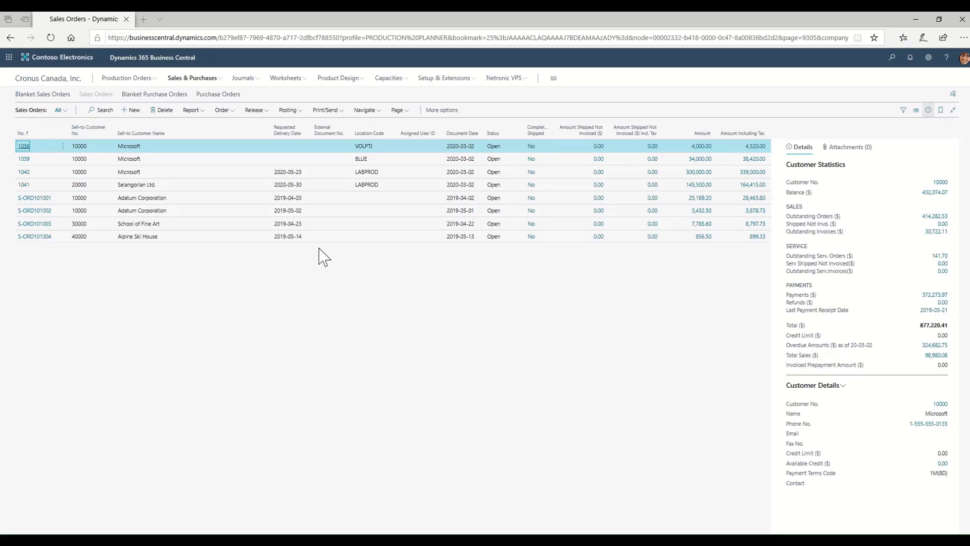
click(26, 174)
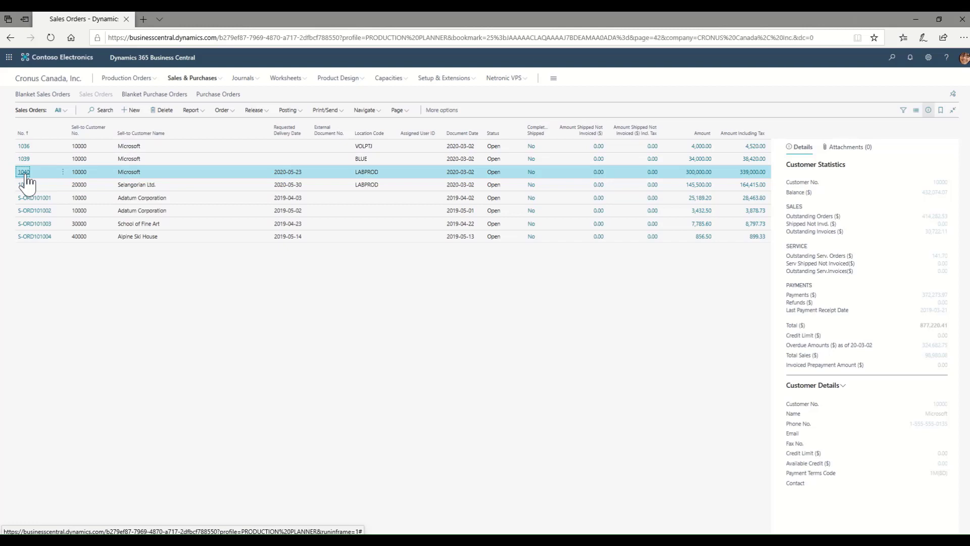
click(25, 174)
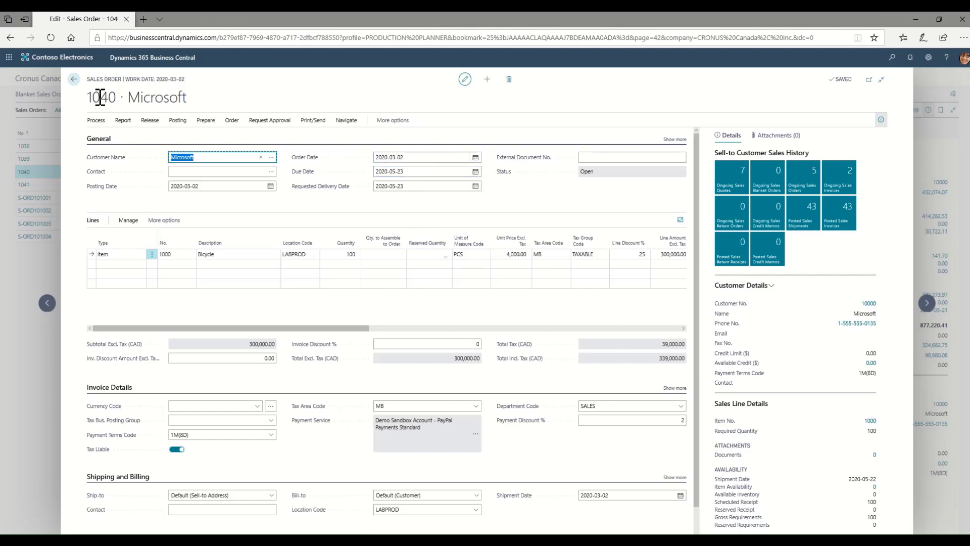
click(934, 306)
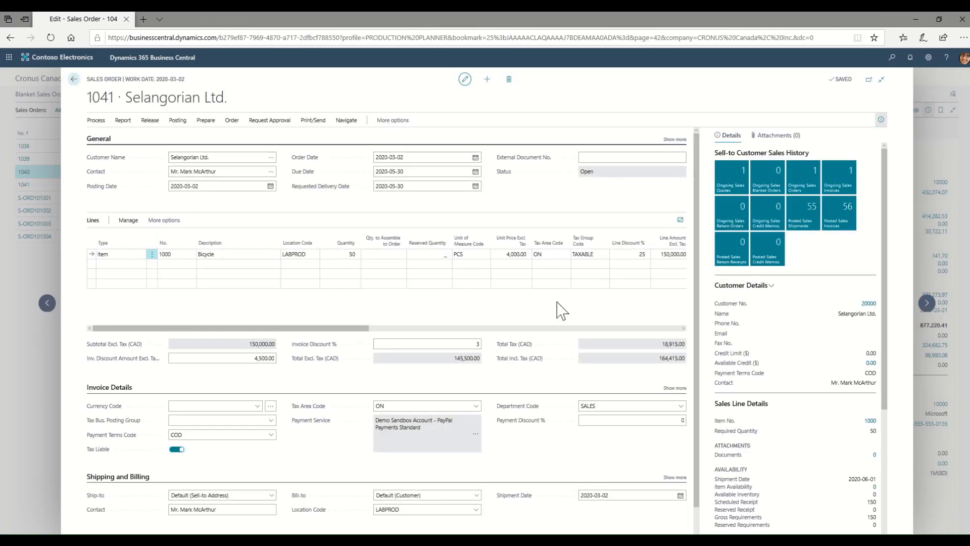
- Set the Due Date of the Selangorian Ltd. sales order to 2020-05-20
click(413, 174)
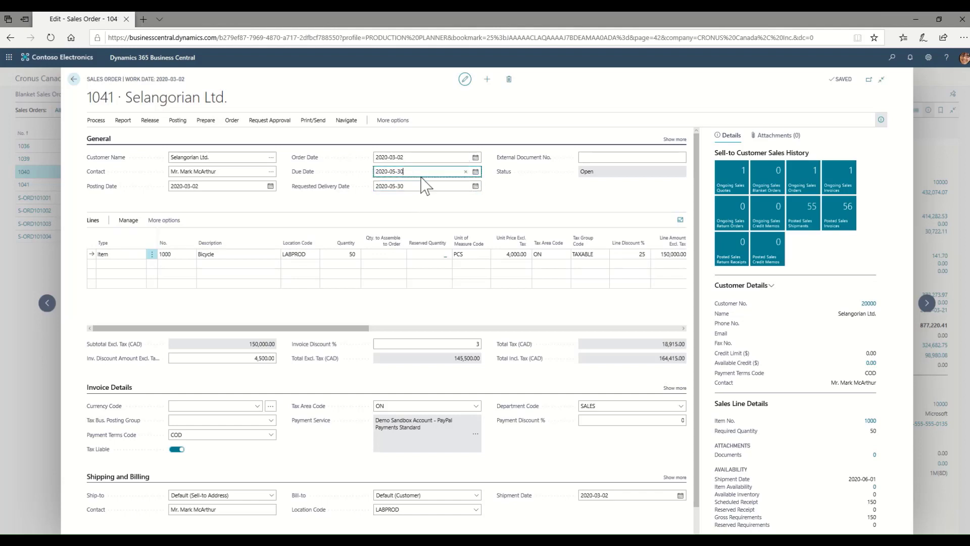
click(480, 176)
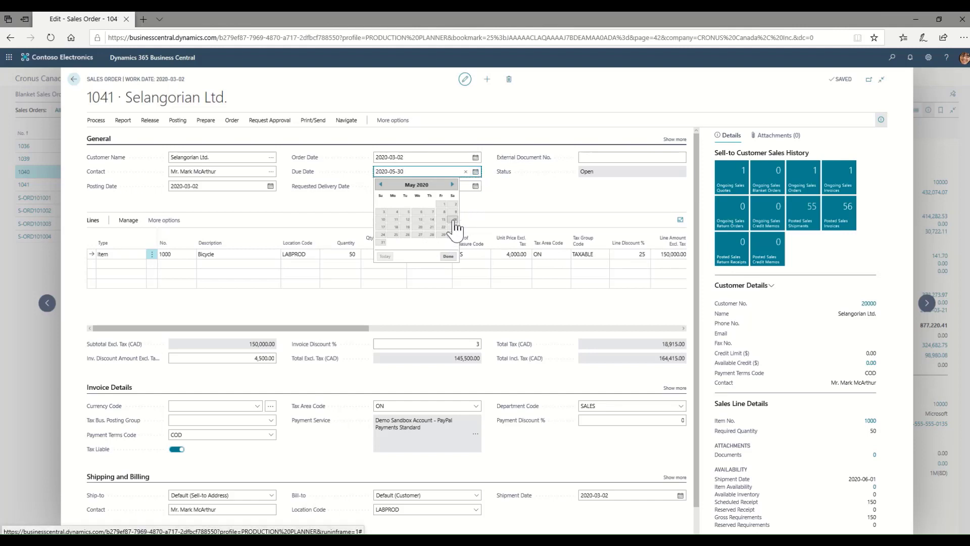
click(419, 228)
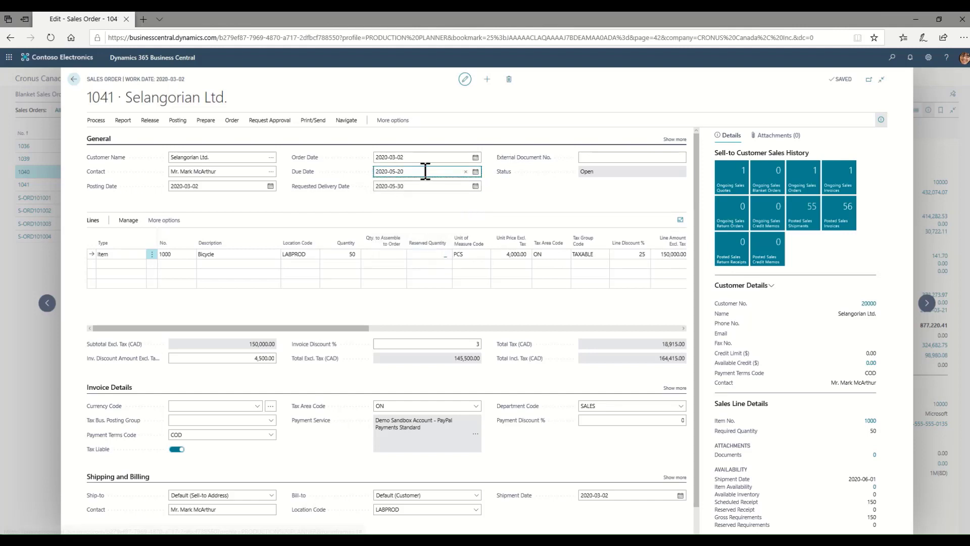
- Copy the due date 2020-05-20 into the order's Requested Delivery Date and update the sales lines accordingly
drag(415, 171, 335, 171)
key(ctrl+c)
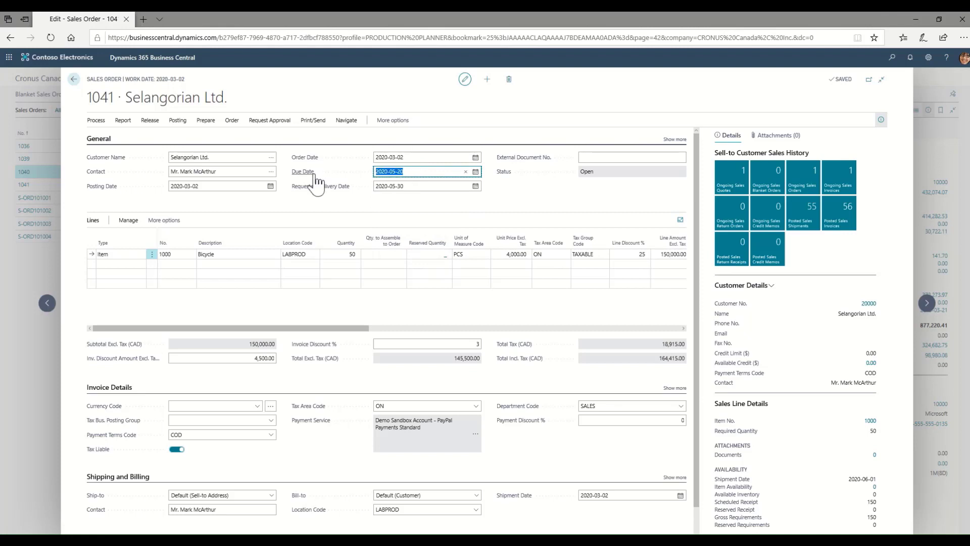
key(Tab)
key(ctrl+v)
key(Tab)
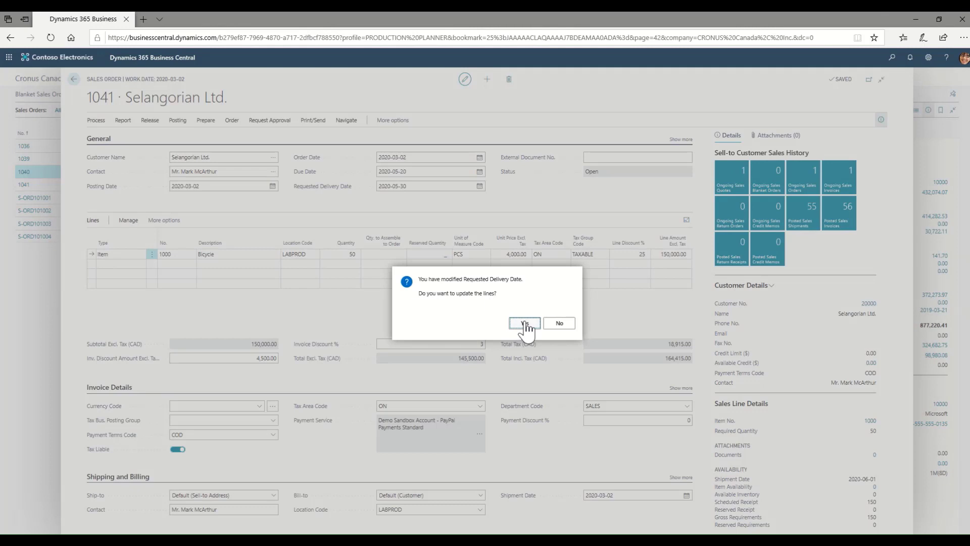
click(525, 324)
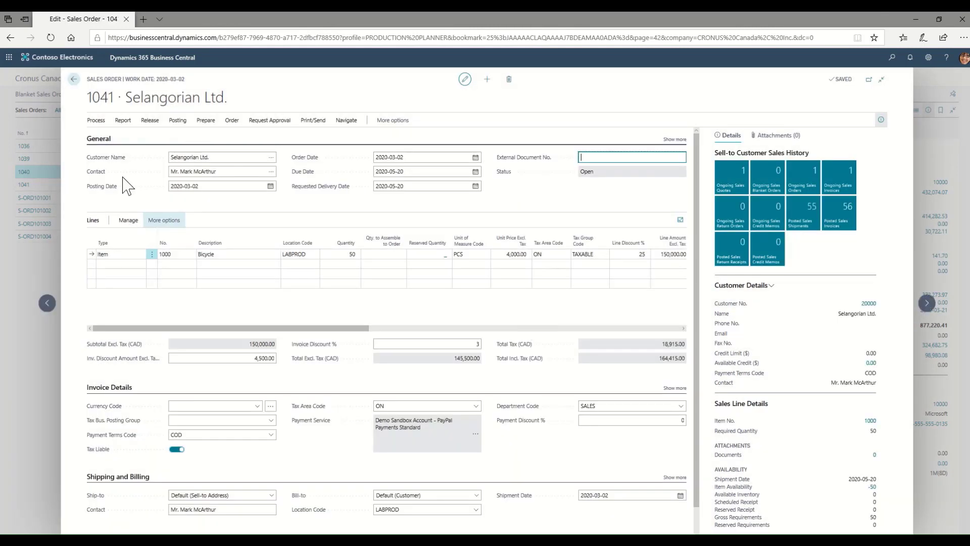
- Leave the Selangorian Ltd. sales order and open the DEFAULT planning worksheet
click(74, 80)
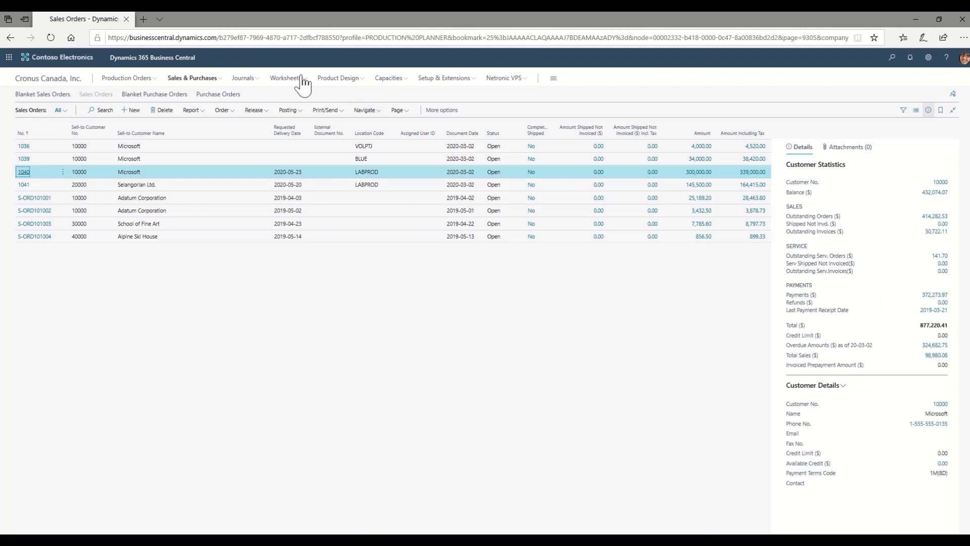
click(302, 81)
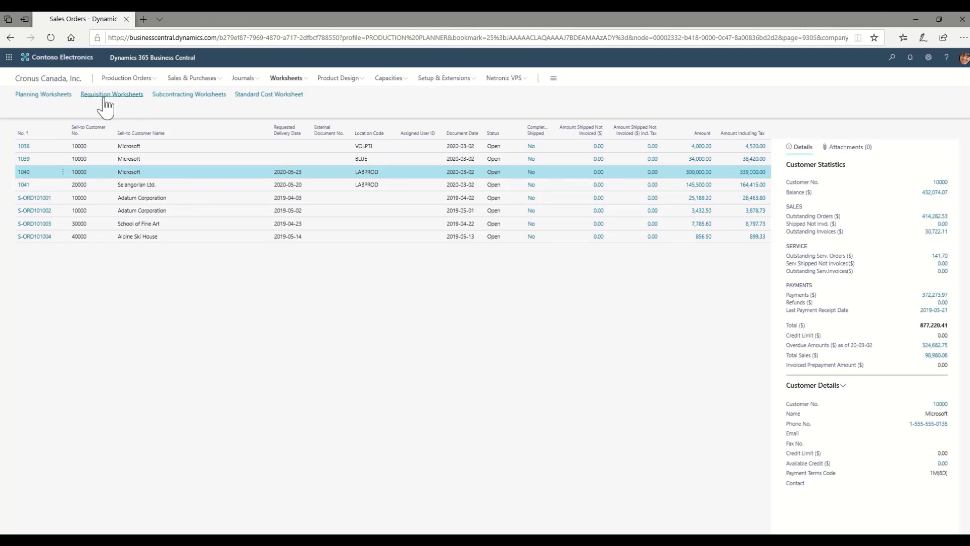
click(50, 96)
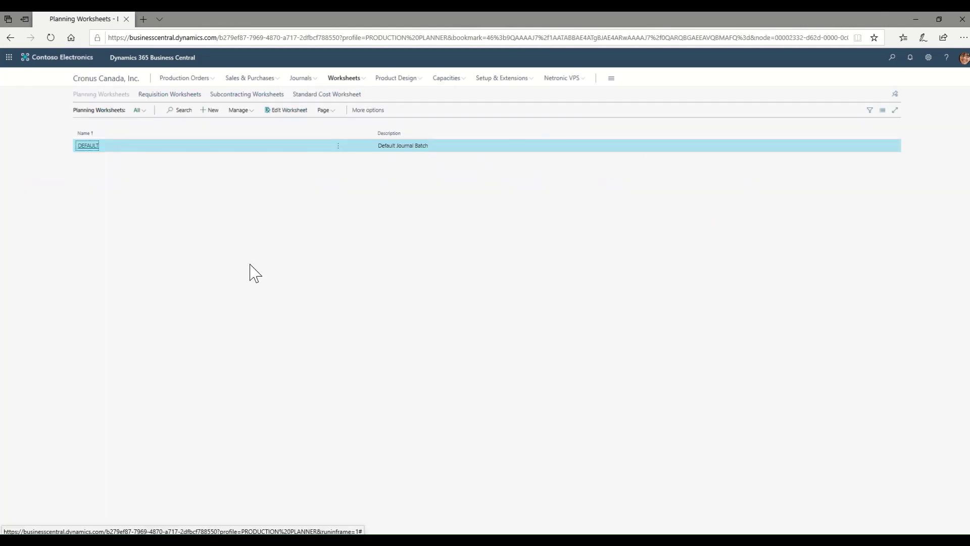
click(85, 146)
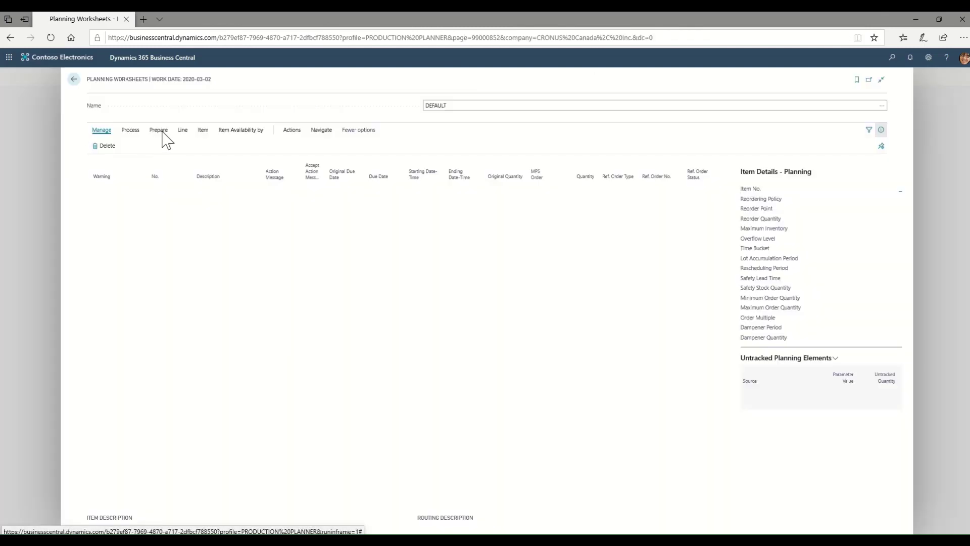
- Calculate the regenerative plan with MPS and MRP from 2019-01-01 to 2020-07-28 for location LABPROD
click(161, 131)
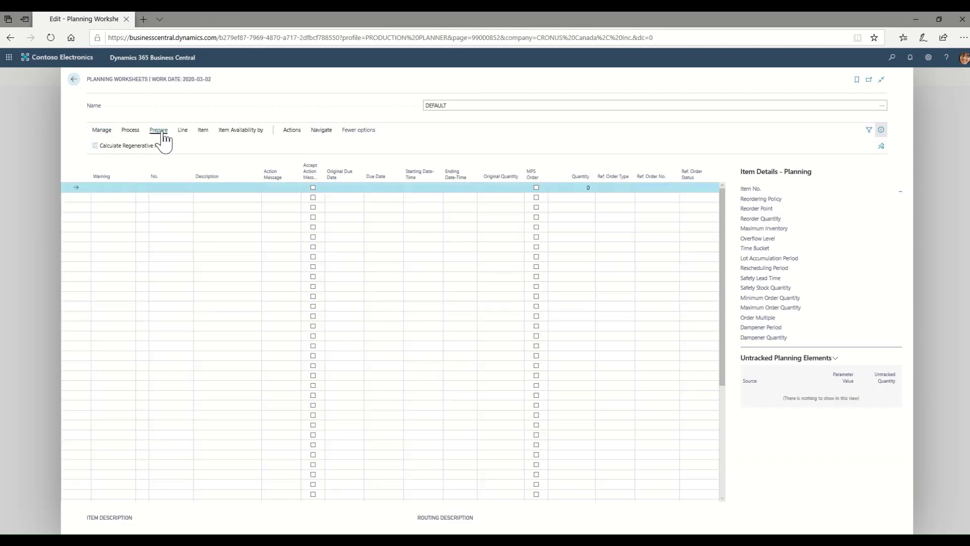
click(128, 151)
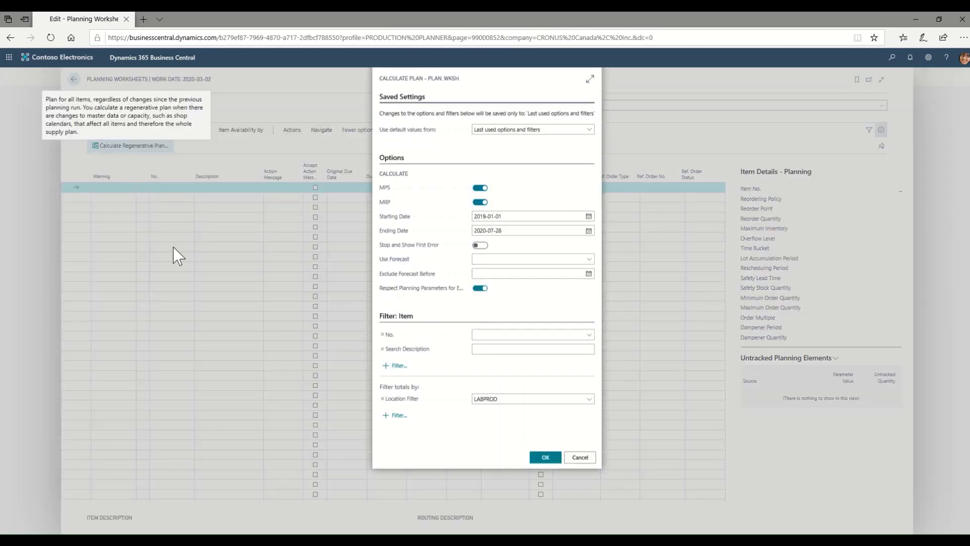
click(551, 458)
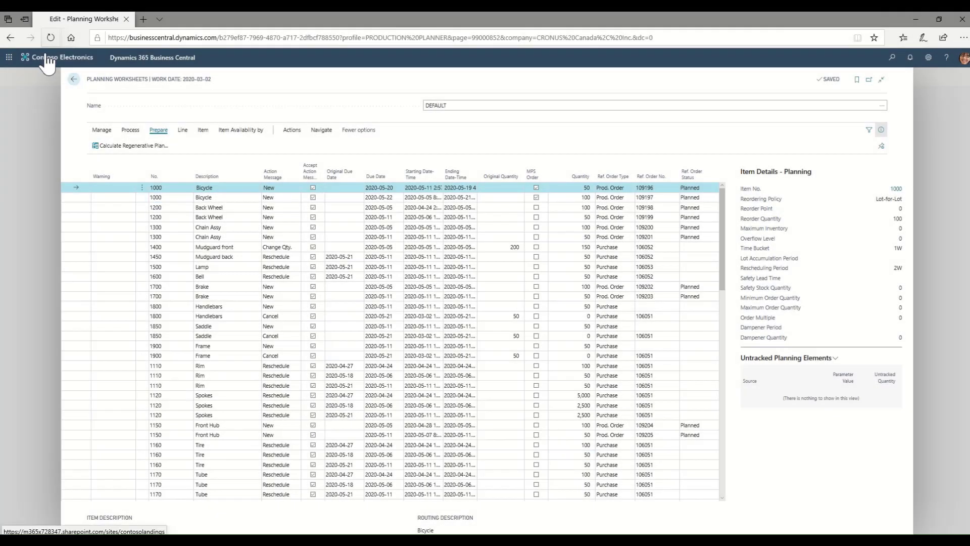
- Examine the action messages on the Mudguard front, Mudguard back and cancelled Handlebars lines, including the Mudguard back rescheduling period
click(297, 248)
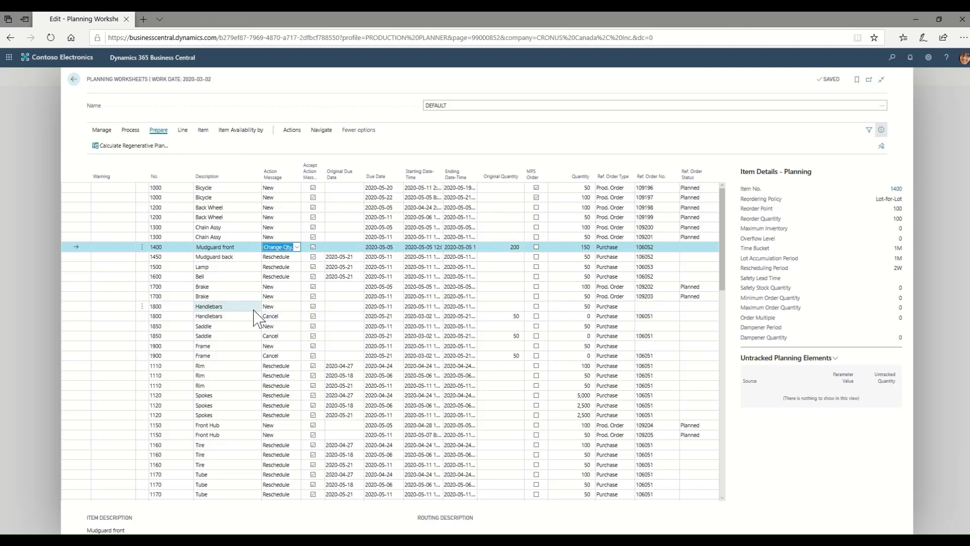
click(295, 259)
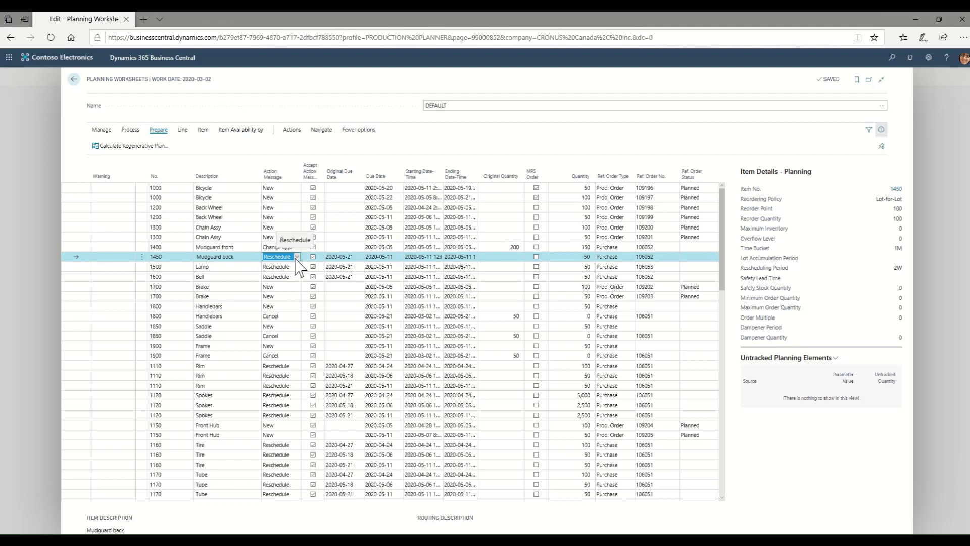
click(665, 257)
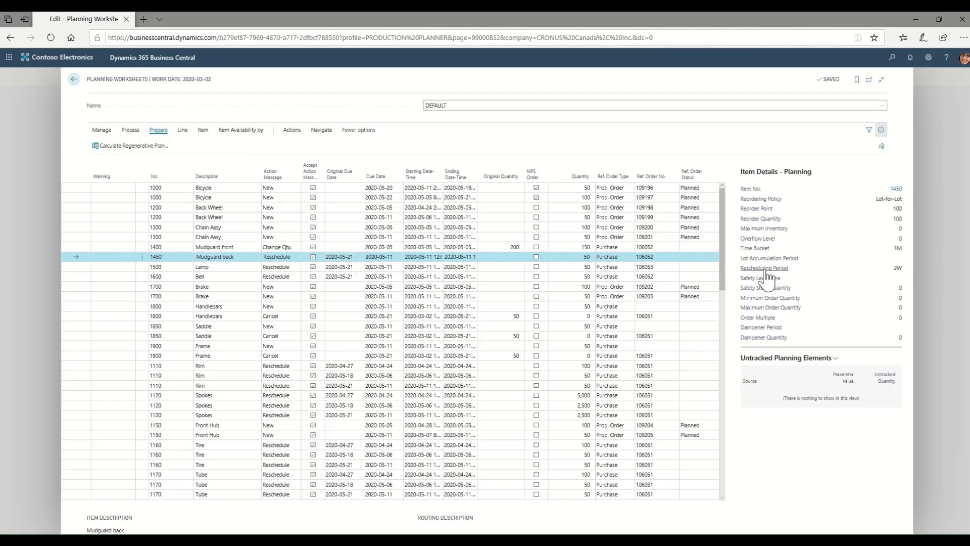
mouse_move(765, 275)
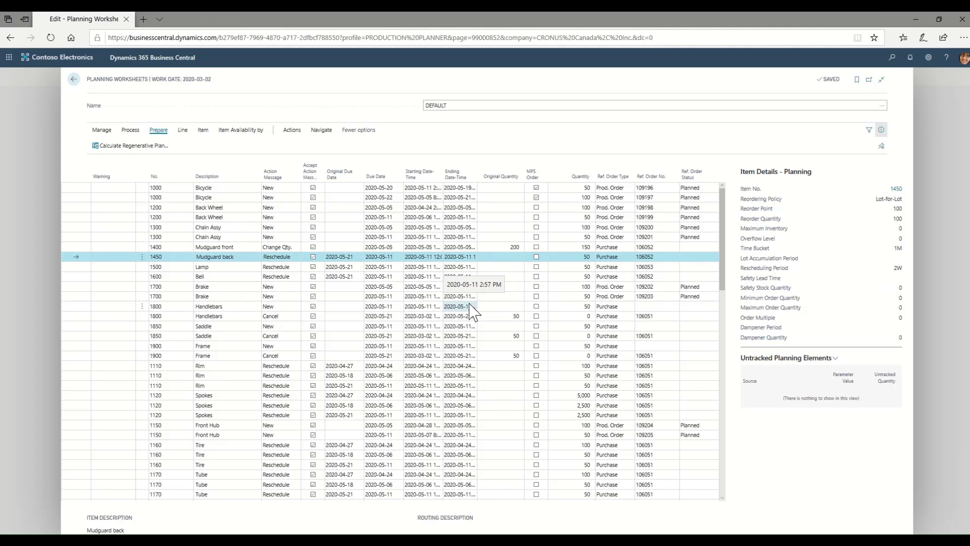
click(292, 318)
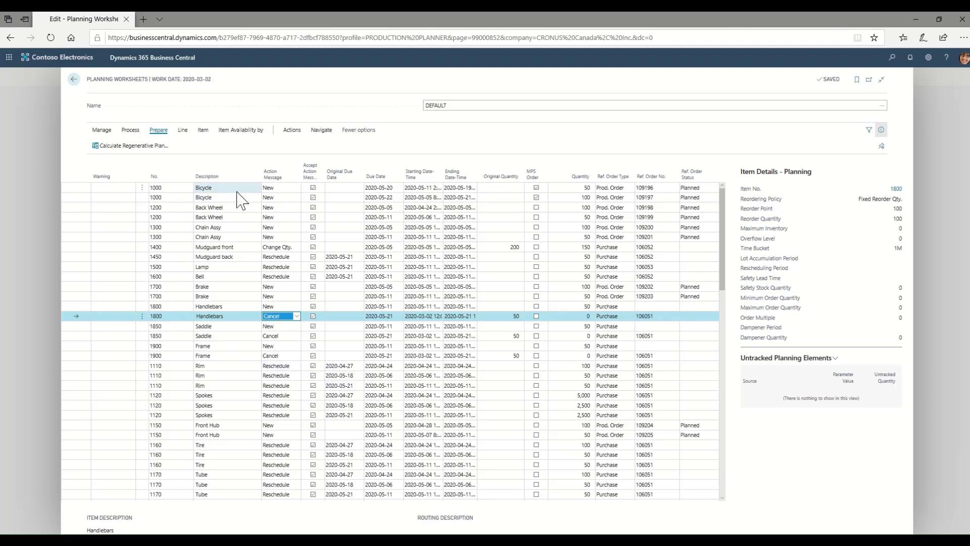
- Check the item availability by event for the Chain Assy line due 2020-05-05, and close the overview
click(287, 228)
click(326, 131)
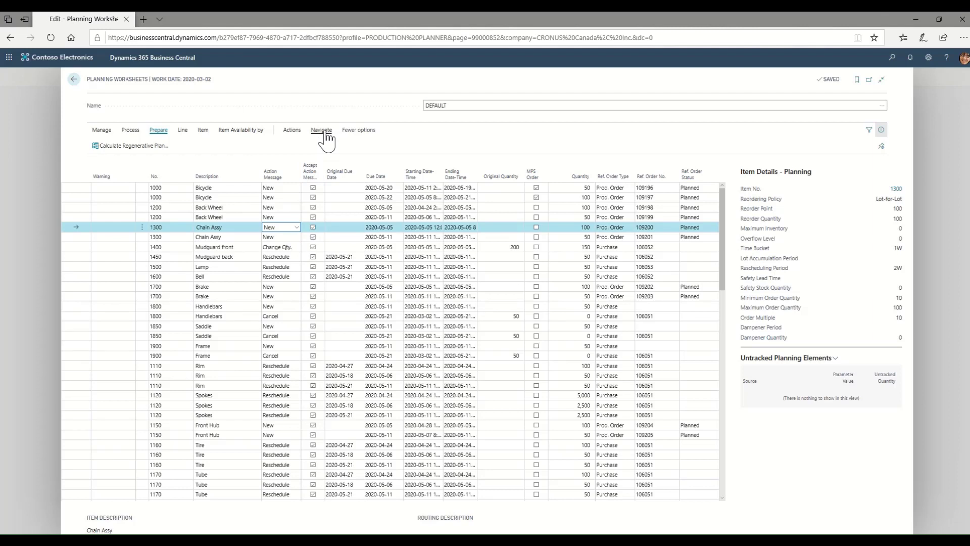
click(324, 132)
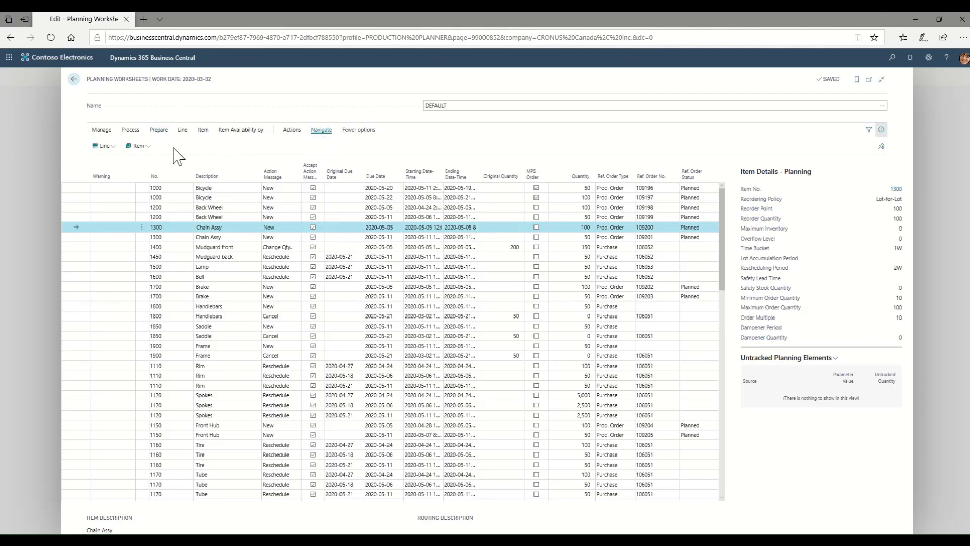
click(148, 146)
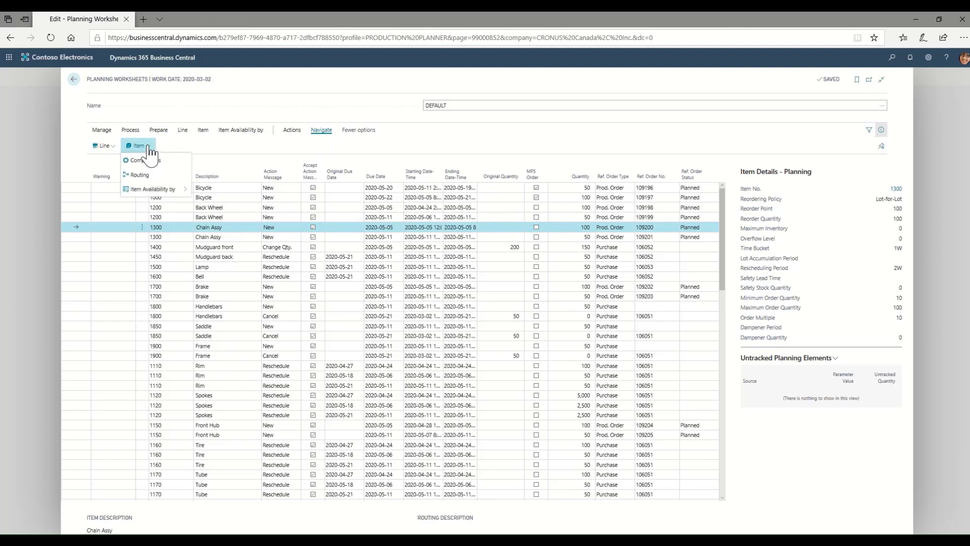
mouse_move(154, 189)
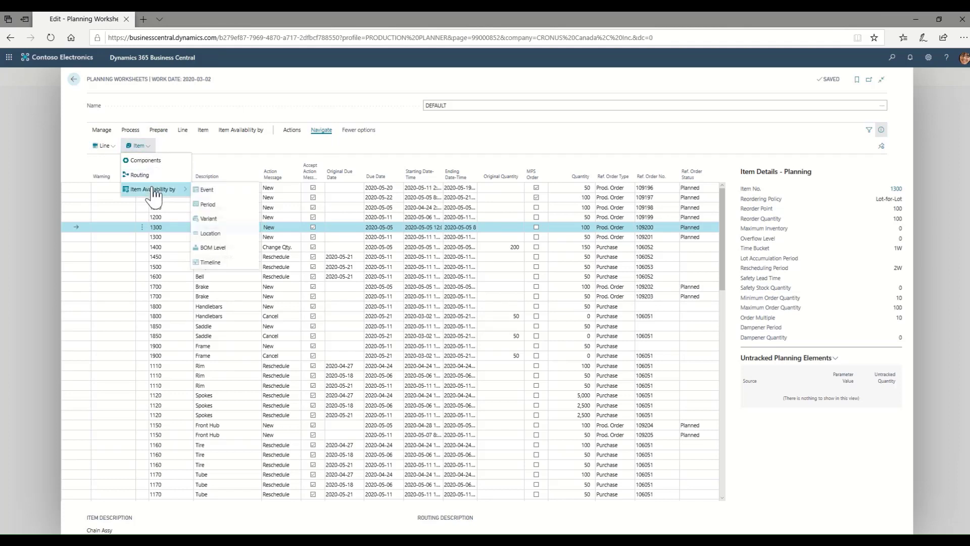
click(221, 193)
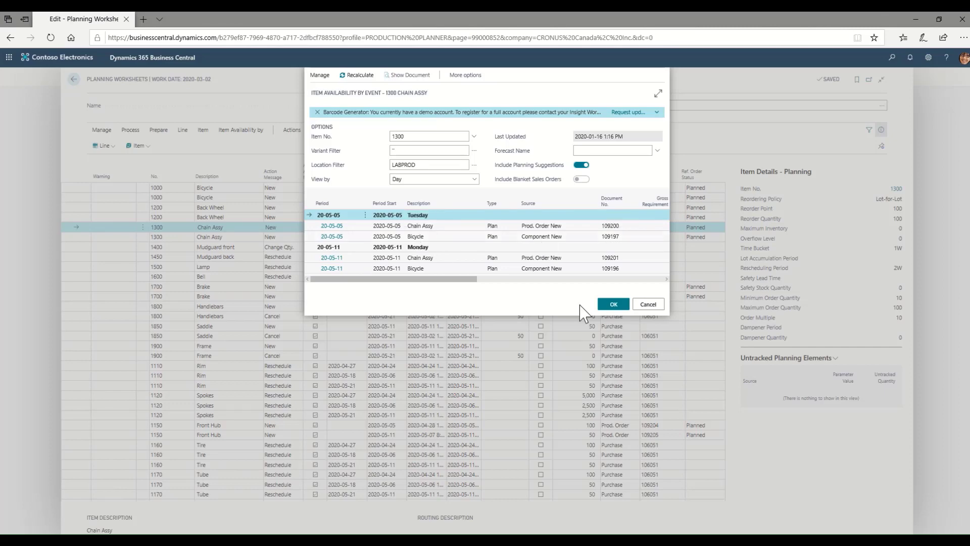
click(650, 308)
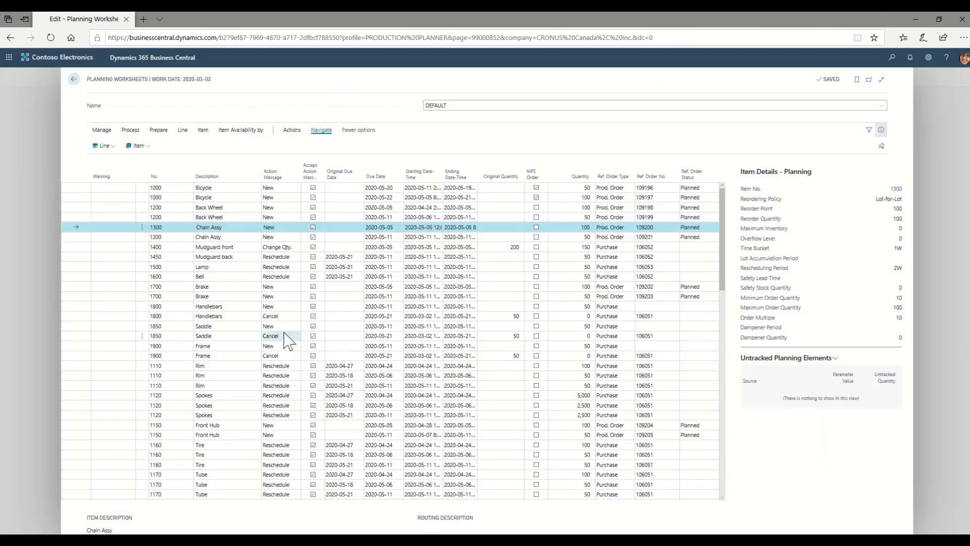
- Review the item availability by event for the Brake line due 2020-05-11, exclude planning suggestions, and close the overview
click(342, 298)
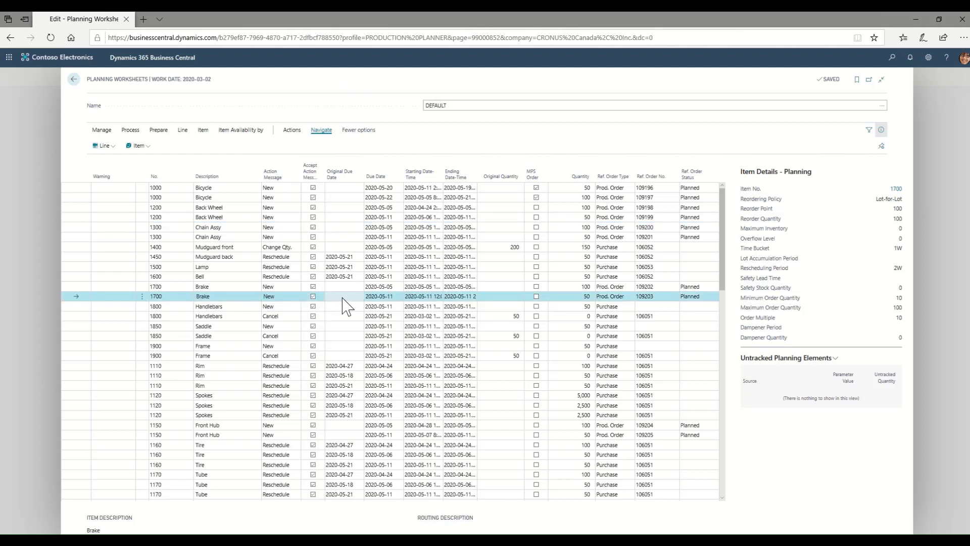
click(148, 148)
mouse_move(148, 189)
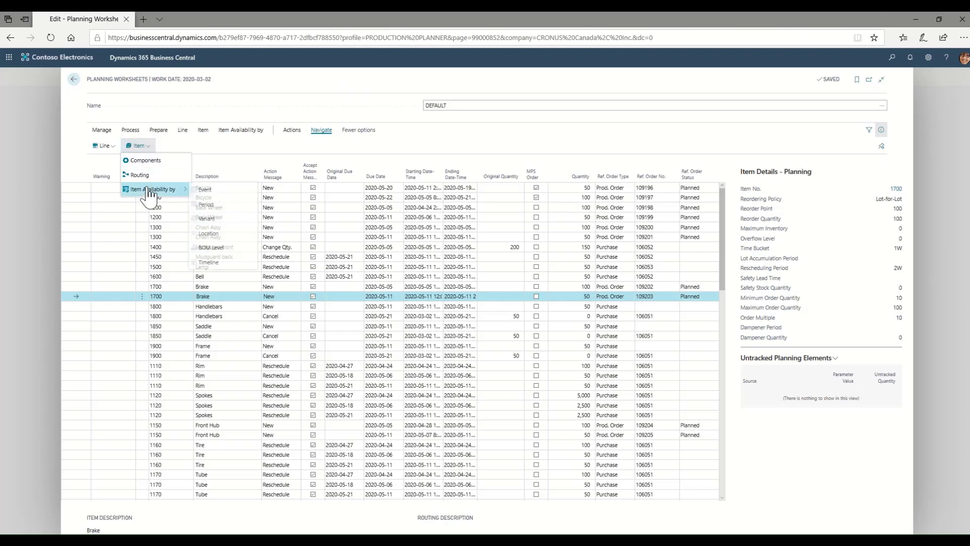
click(545, 447)
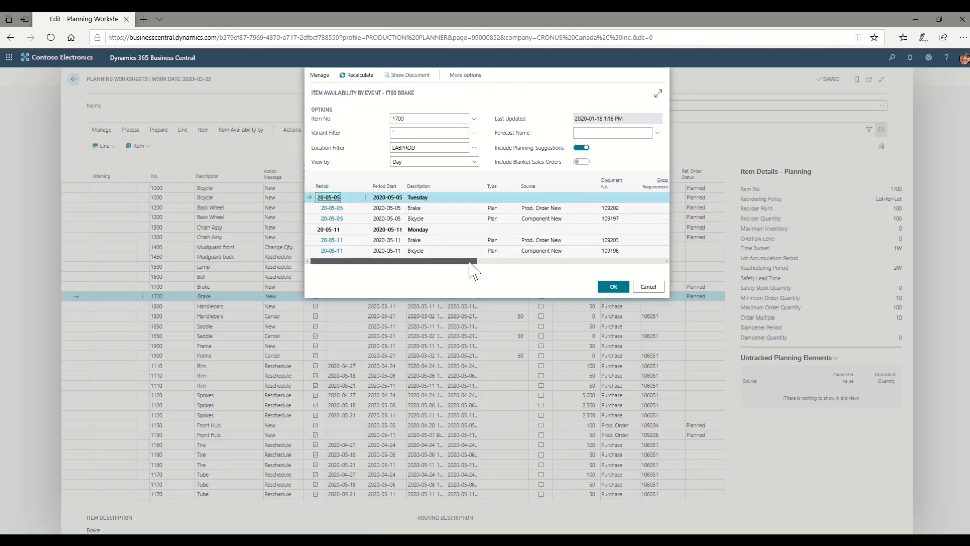
drag(469, 261, 650, 270)
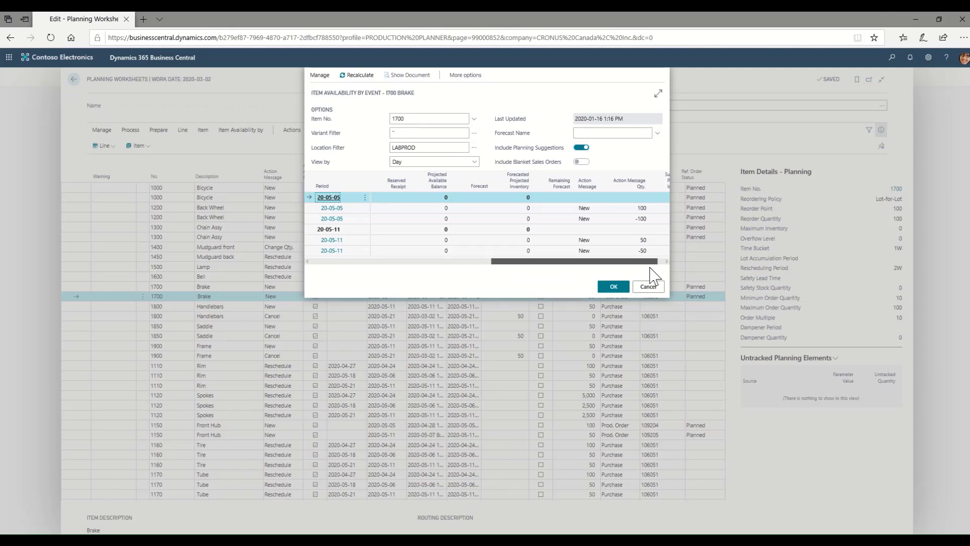
drag(650, 262, 354, 262)
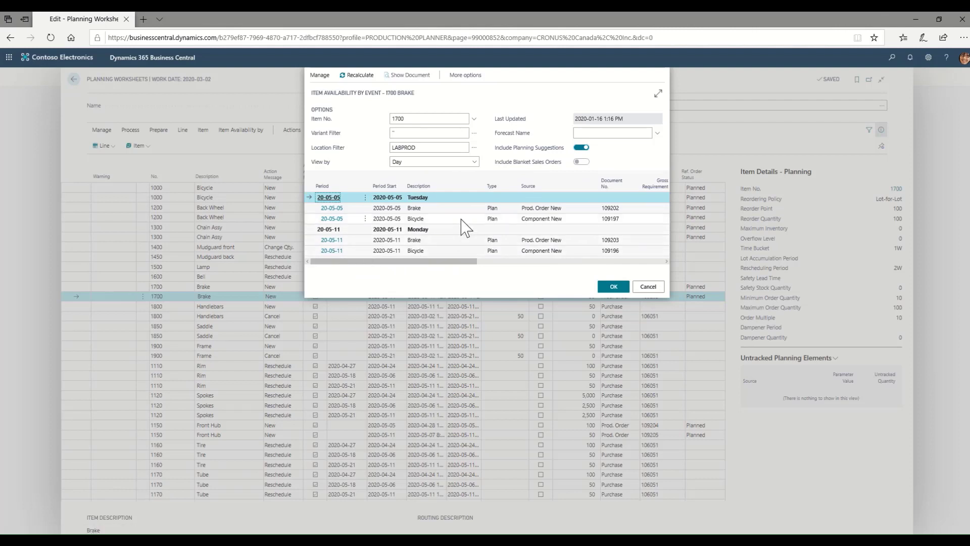
click(579, 149)
click(648, 292)
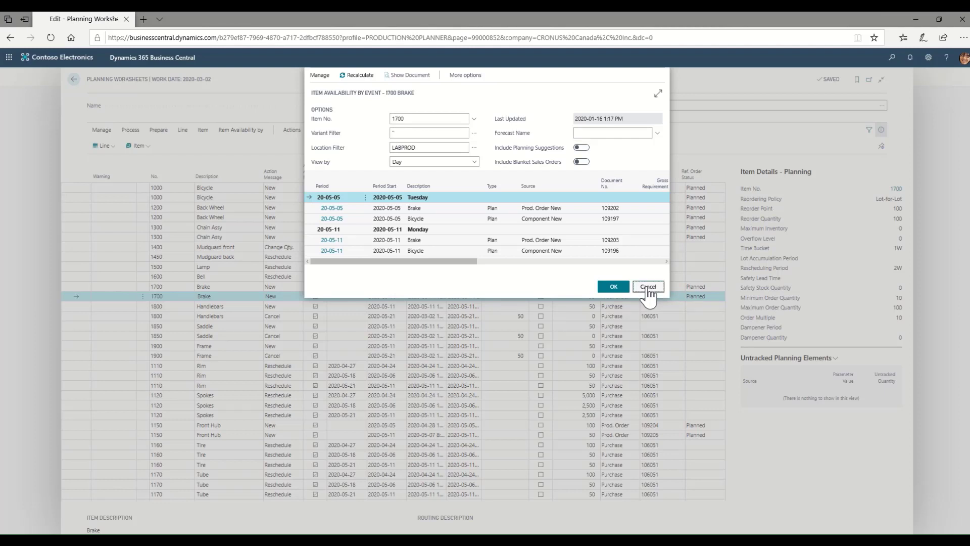